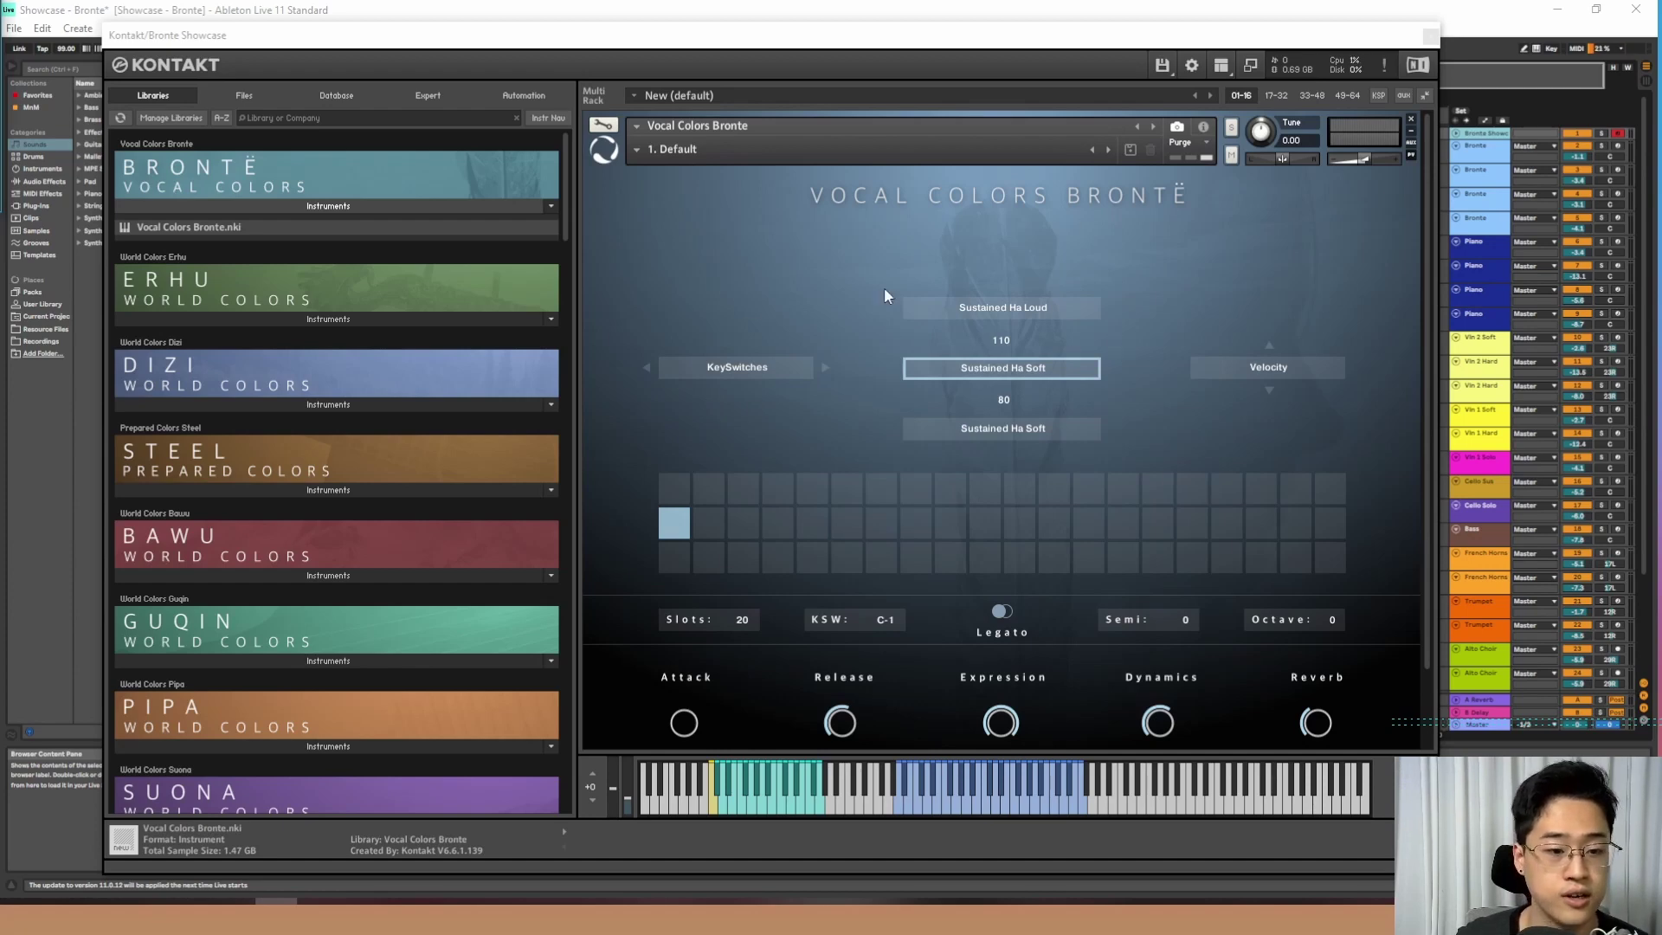
Check the KeySwitches control source and the top and bottom articulation lists without changing anything.
left_click(755, 371)
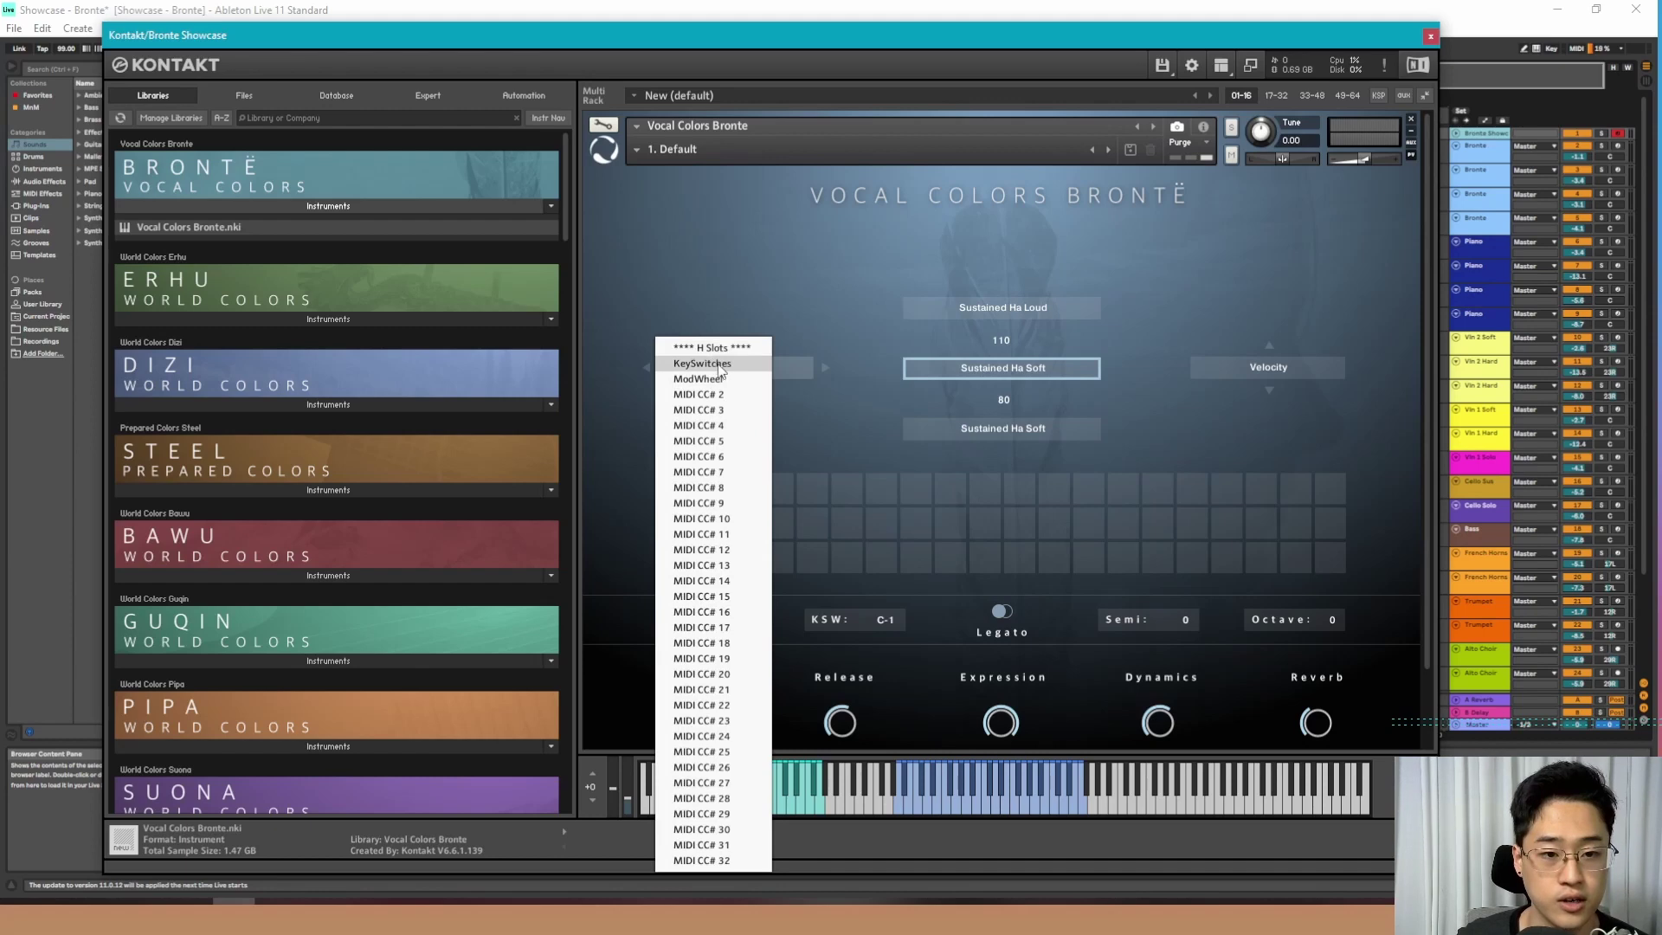
left_click(798, 417)
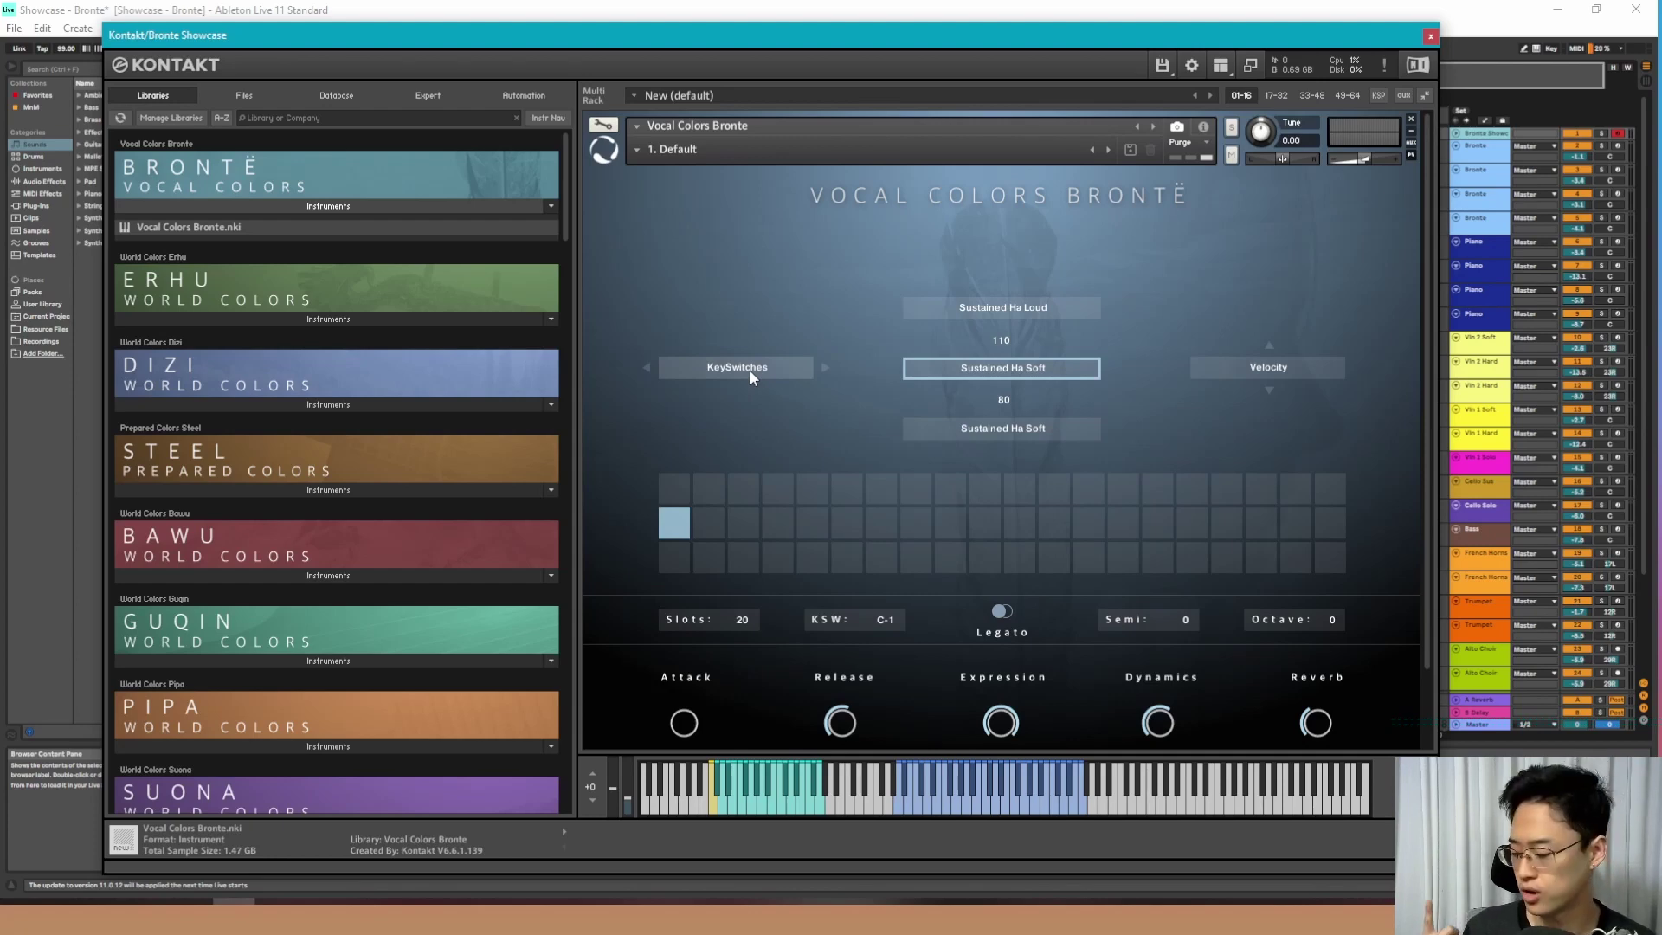
left_click(750, 369)
left_click(804, 426)
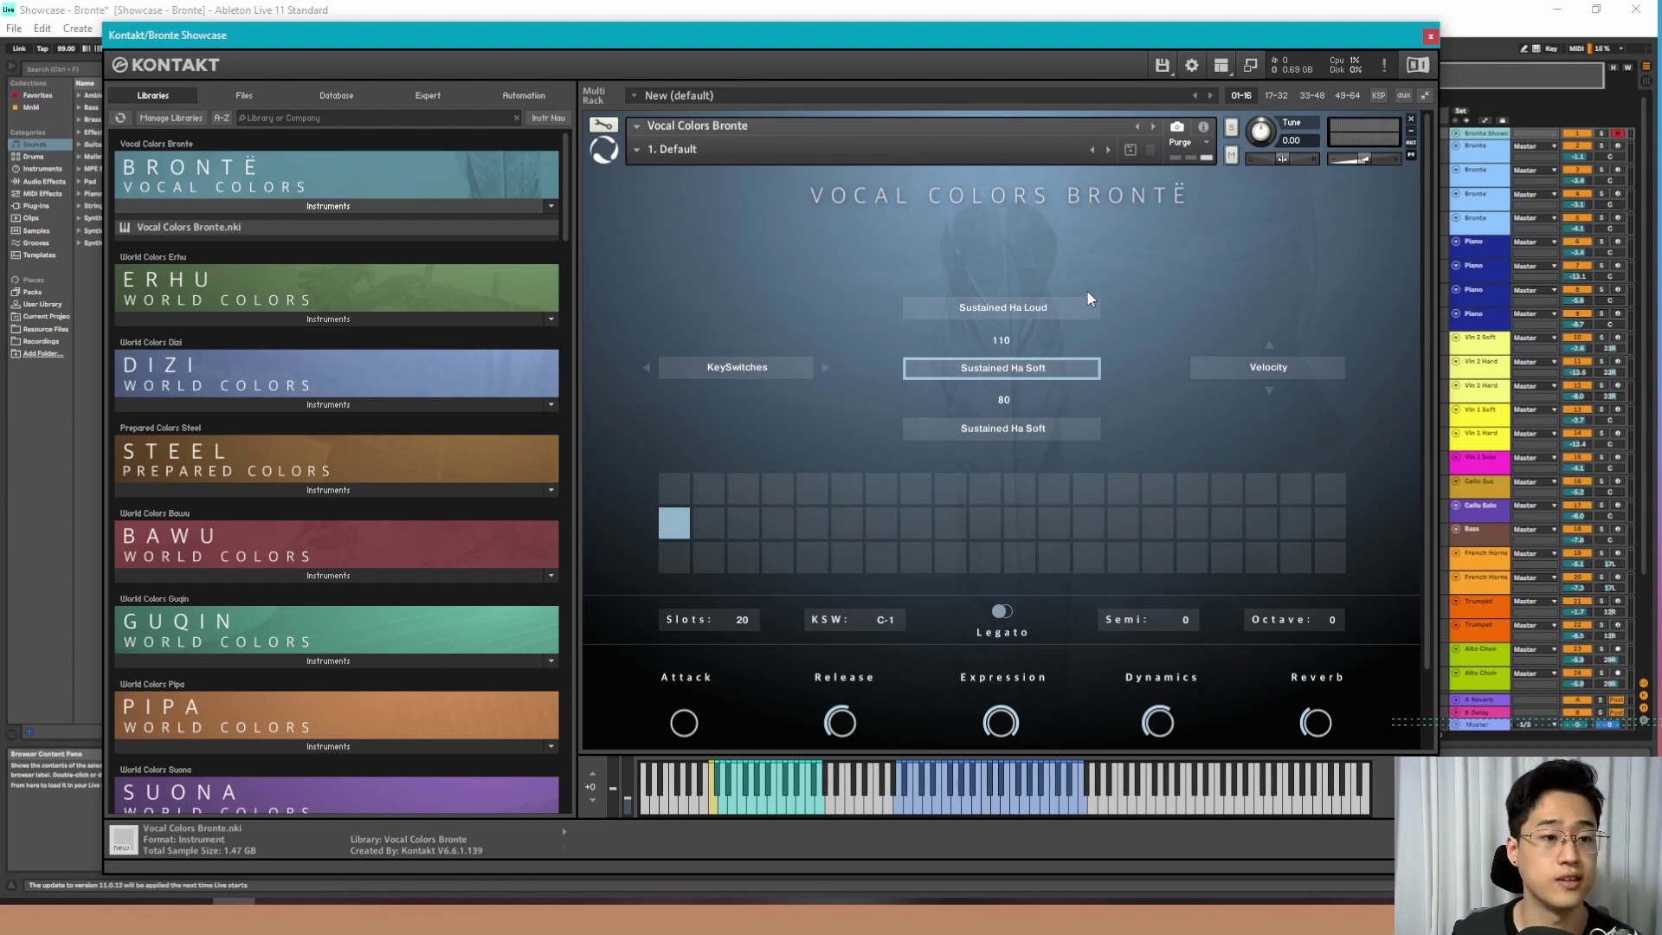
left_click(1018, 310)
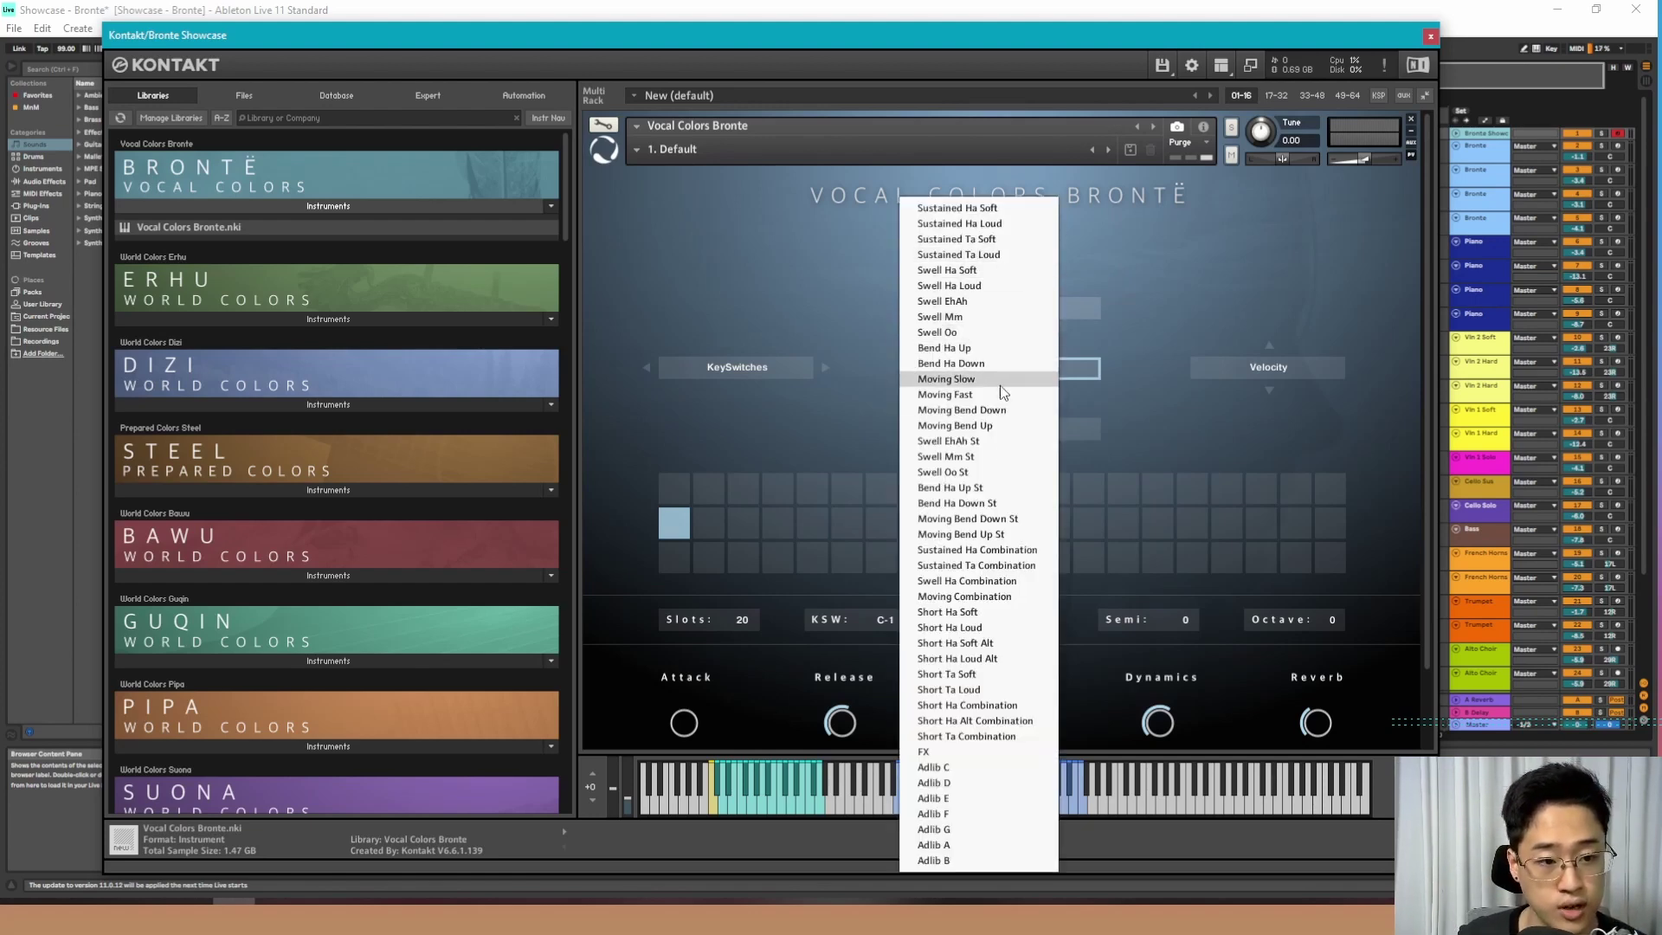
left_click(1103, 417)
left_click(1004, 429)
left_click(1131, 431)
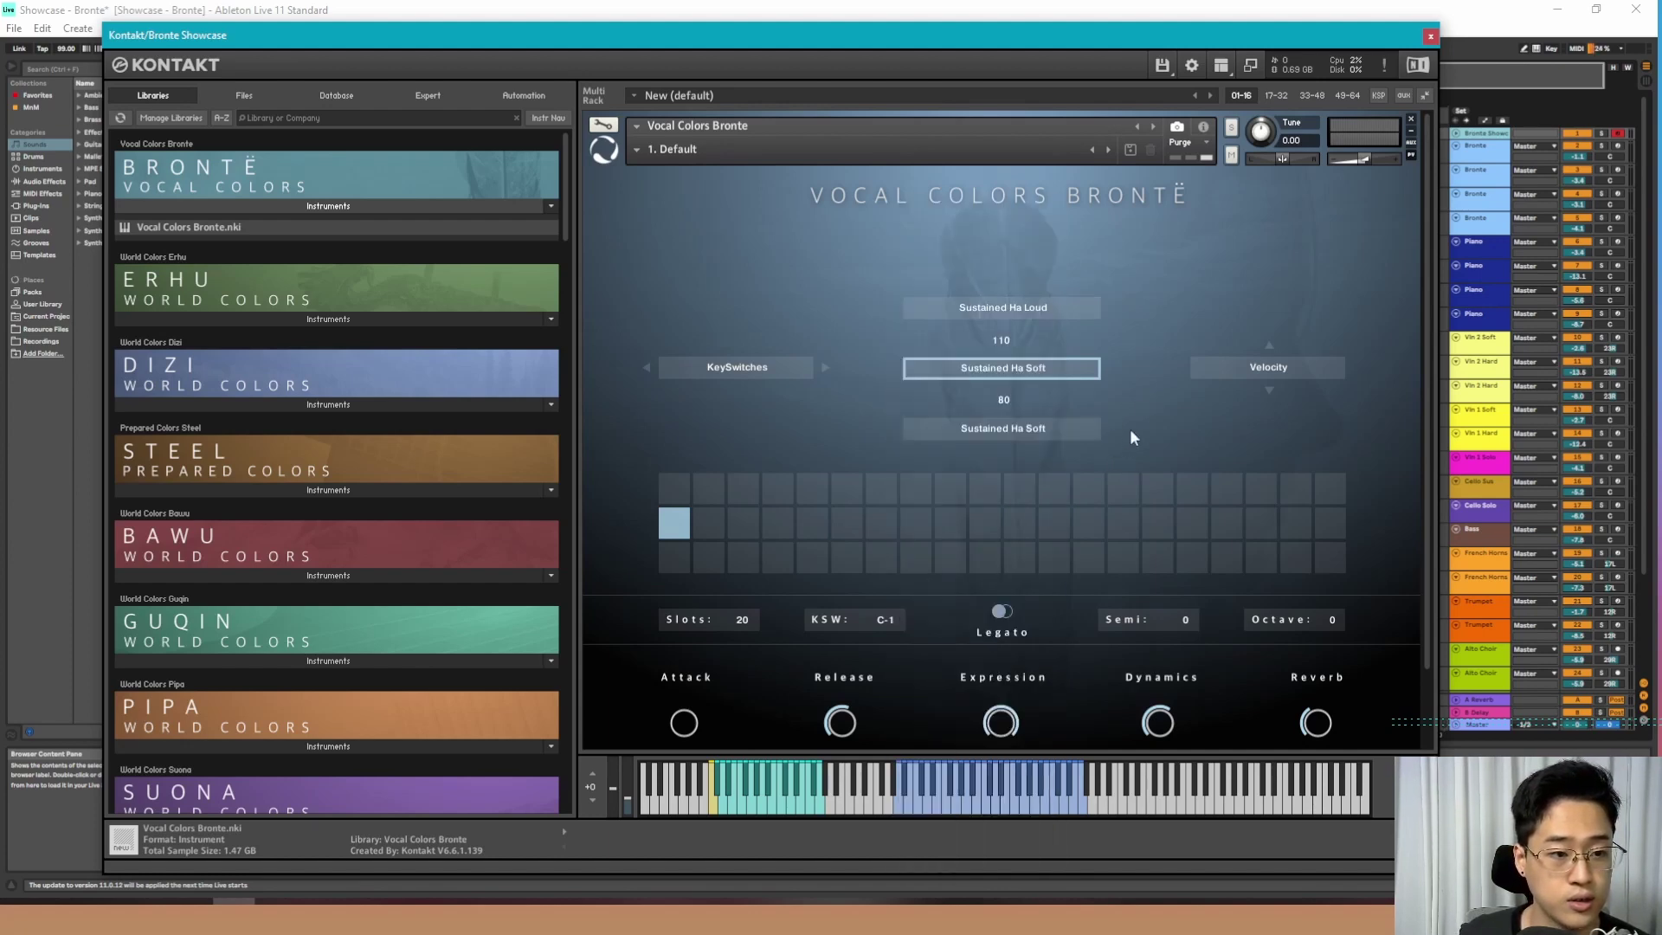
Choose Bend Ha Up for the middle articulation and Short Ha Soft for the bottom one.
left_click(1023, 371)
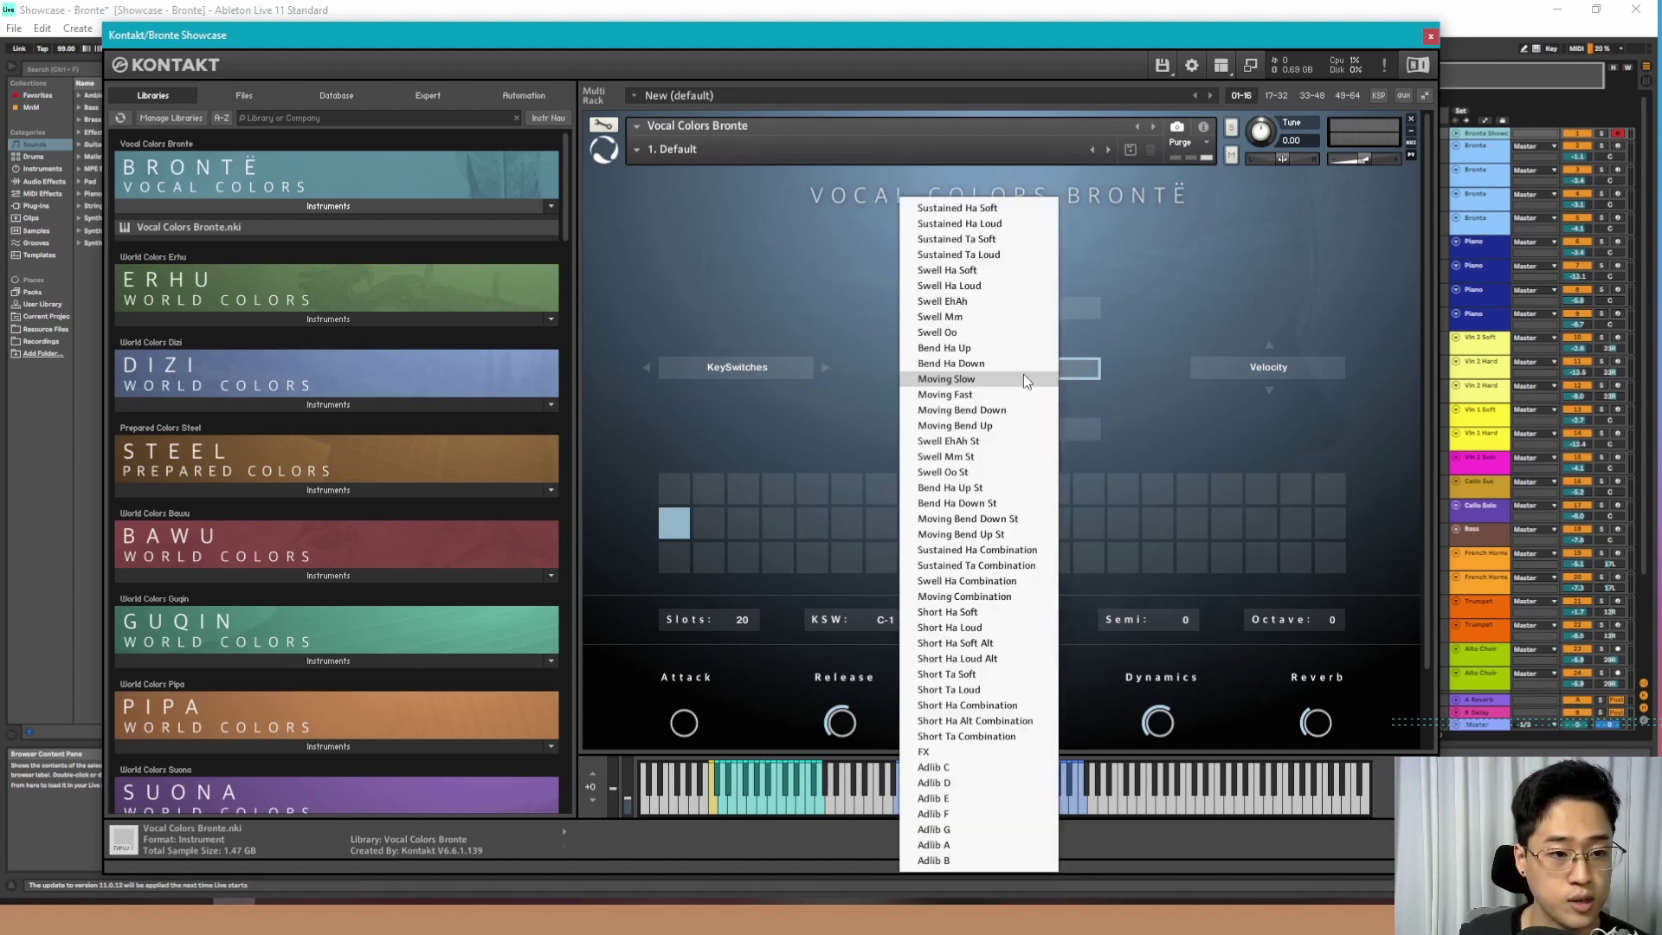
left_click(952, 348)
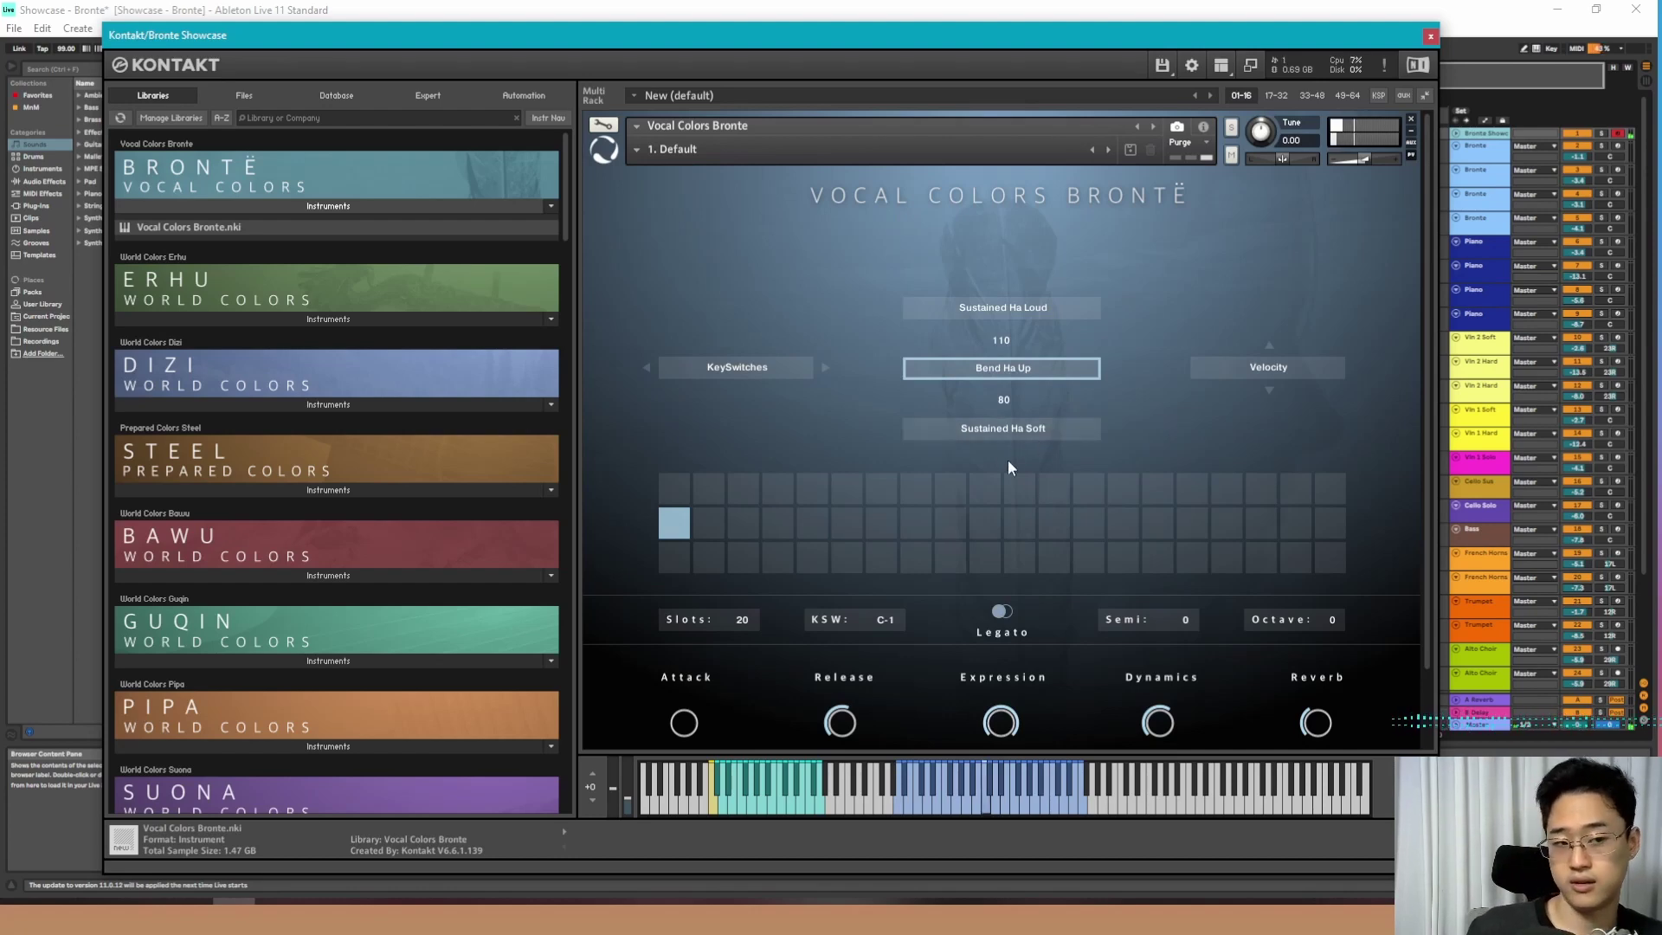
left_click(993, 429)
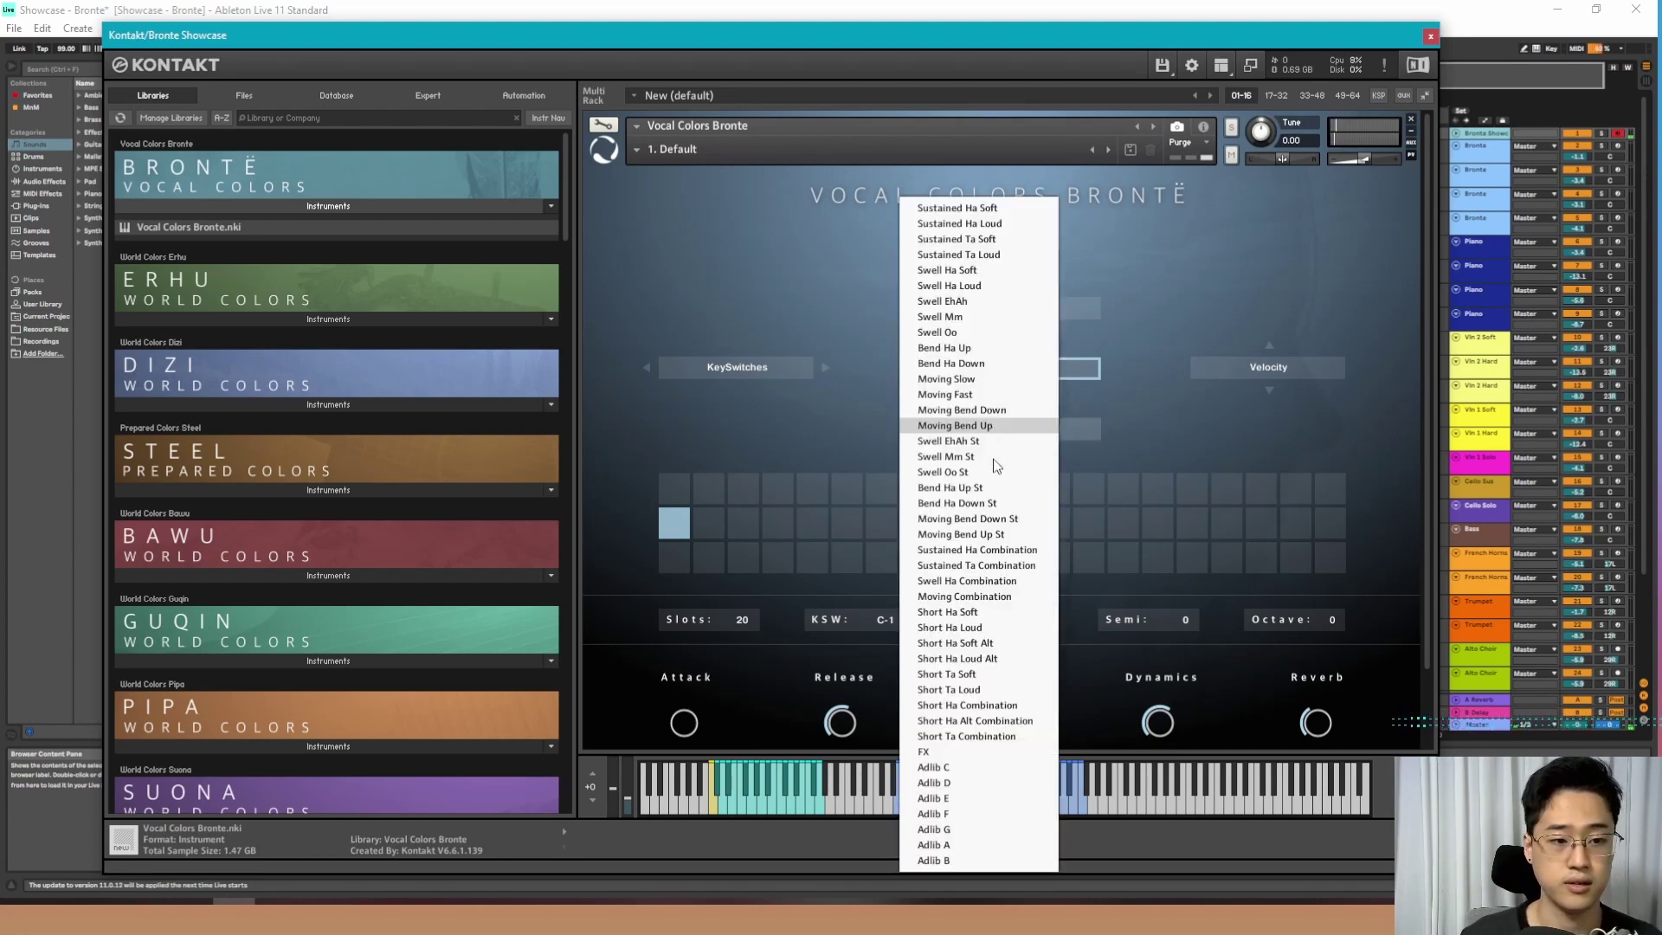
left_click(978, 612)
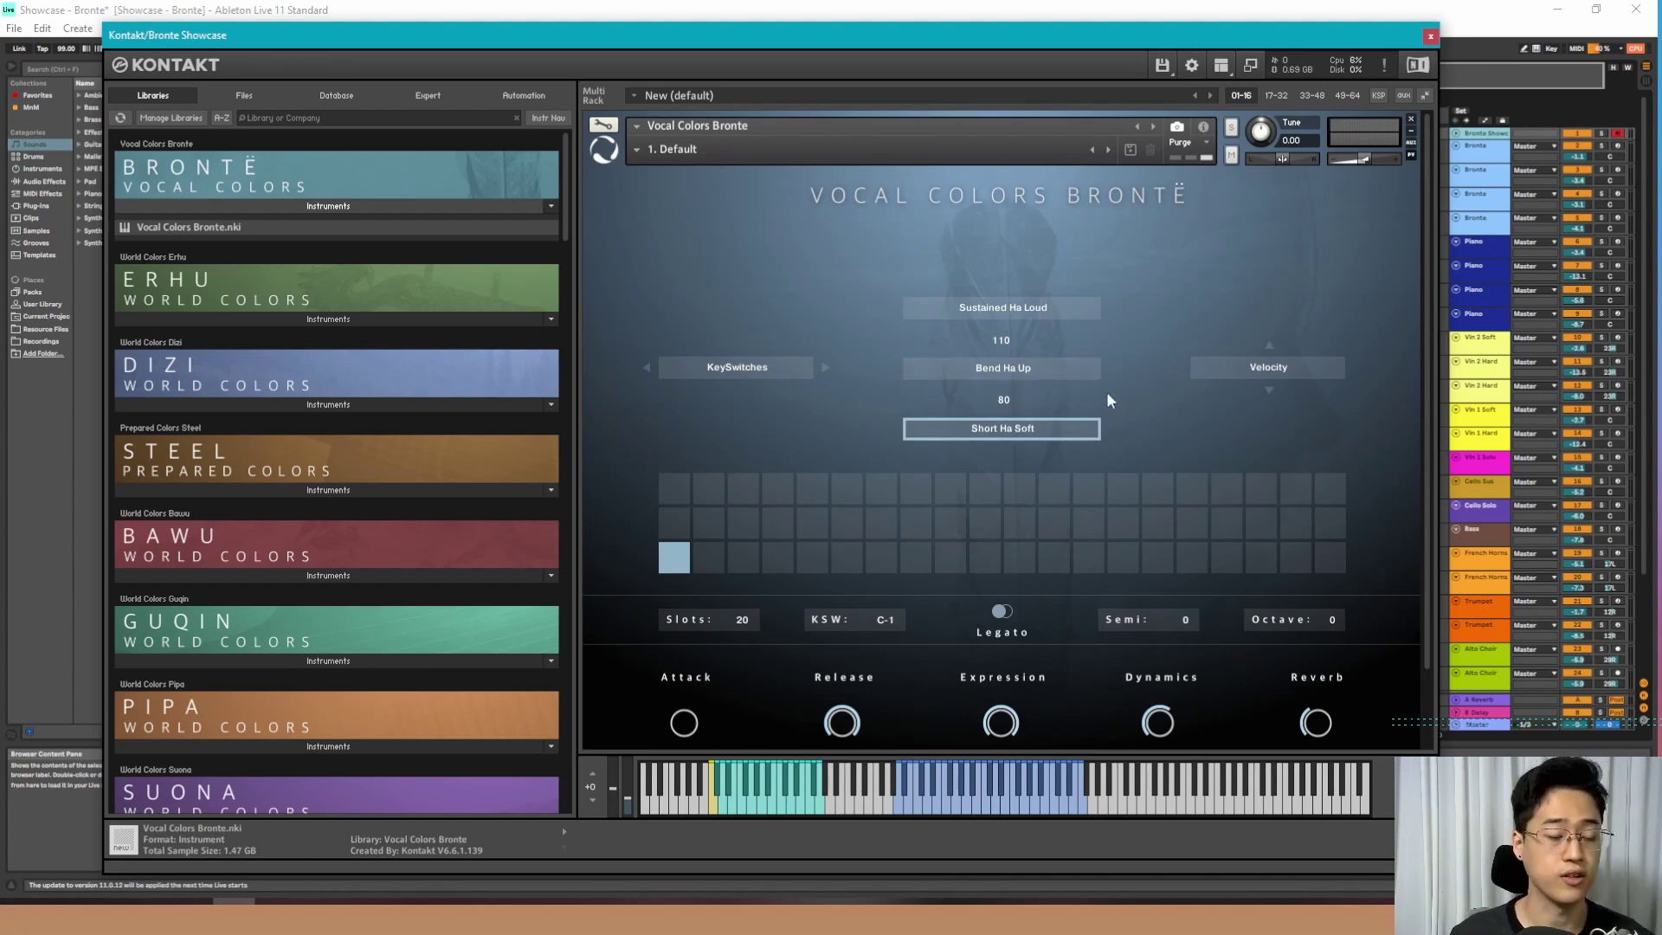
Keep Velocity as the layer control and replace the top Sustained Ha Loud layer with Swell Oo.
left_click(1270, 367)
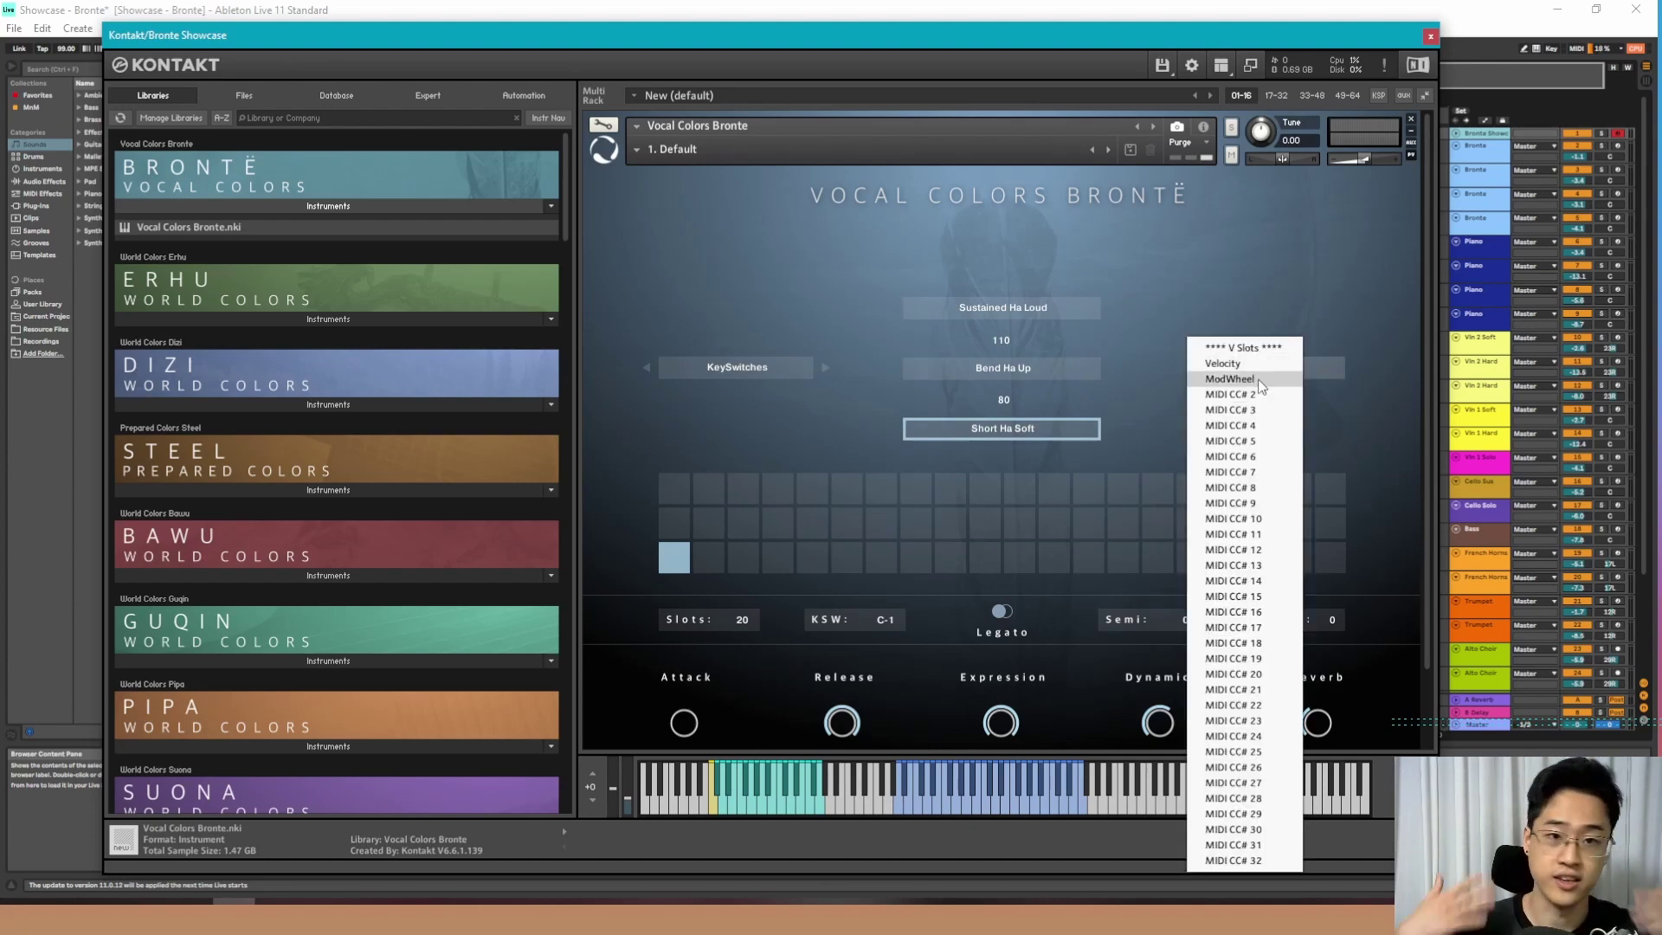
left_click(1335, 410)
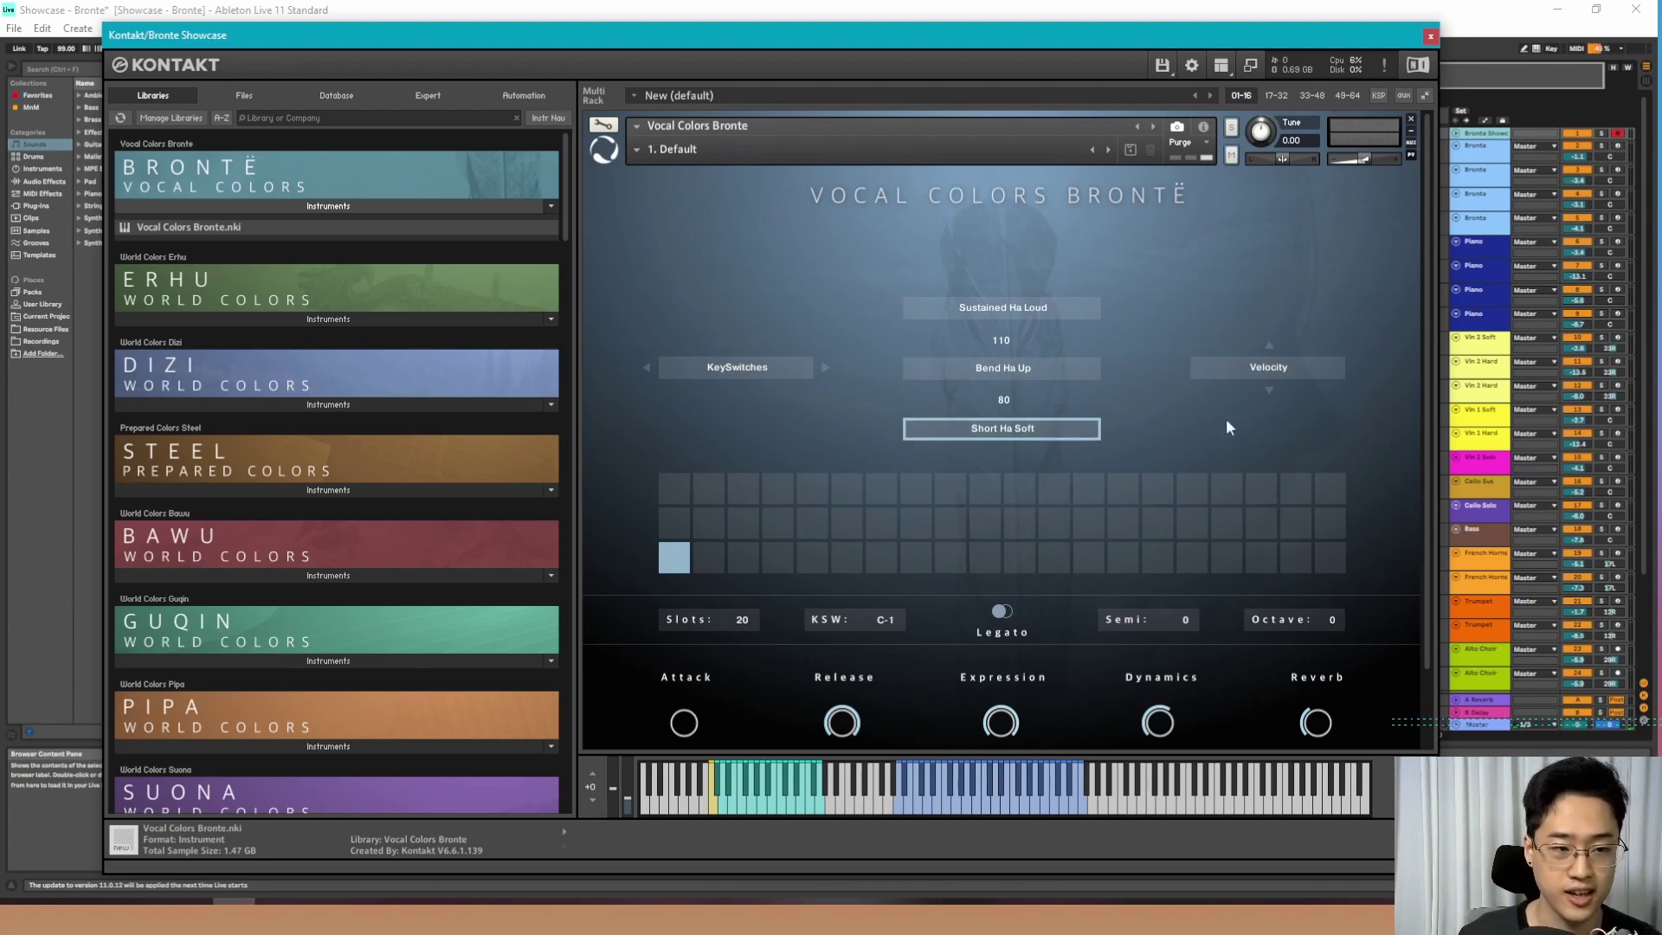
left_click(1050, 310)
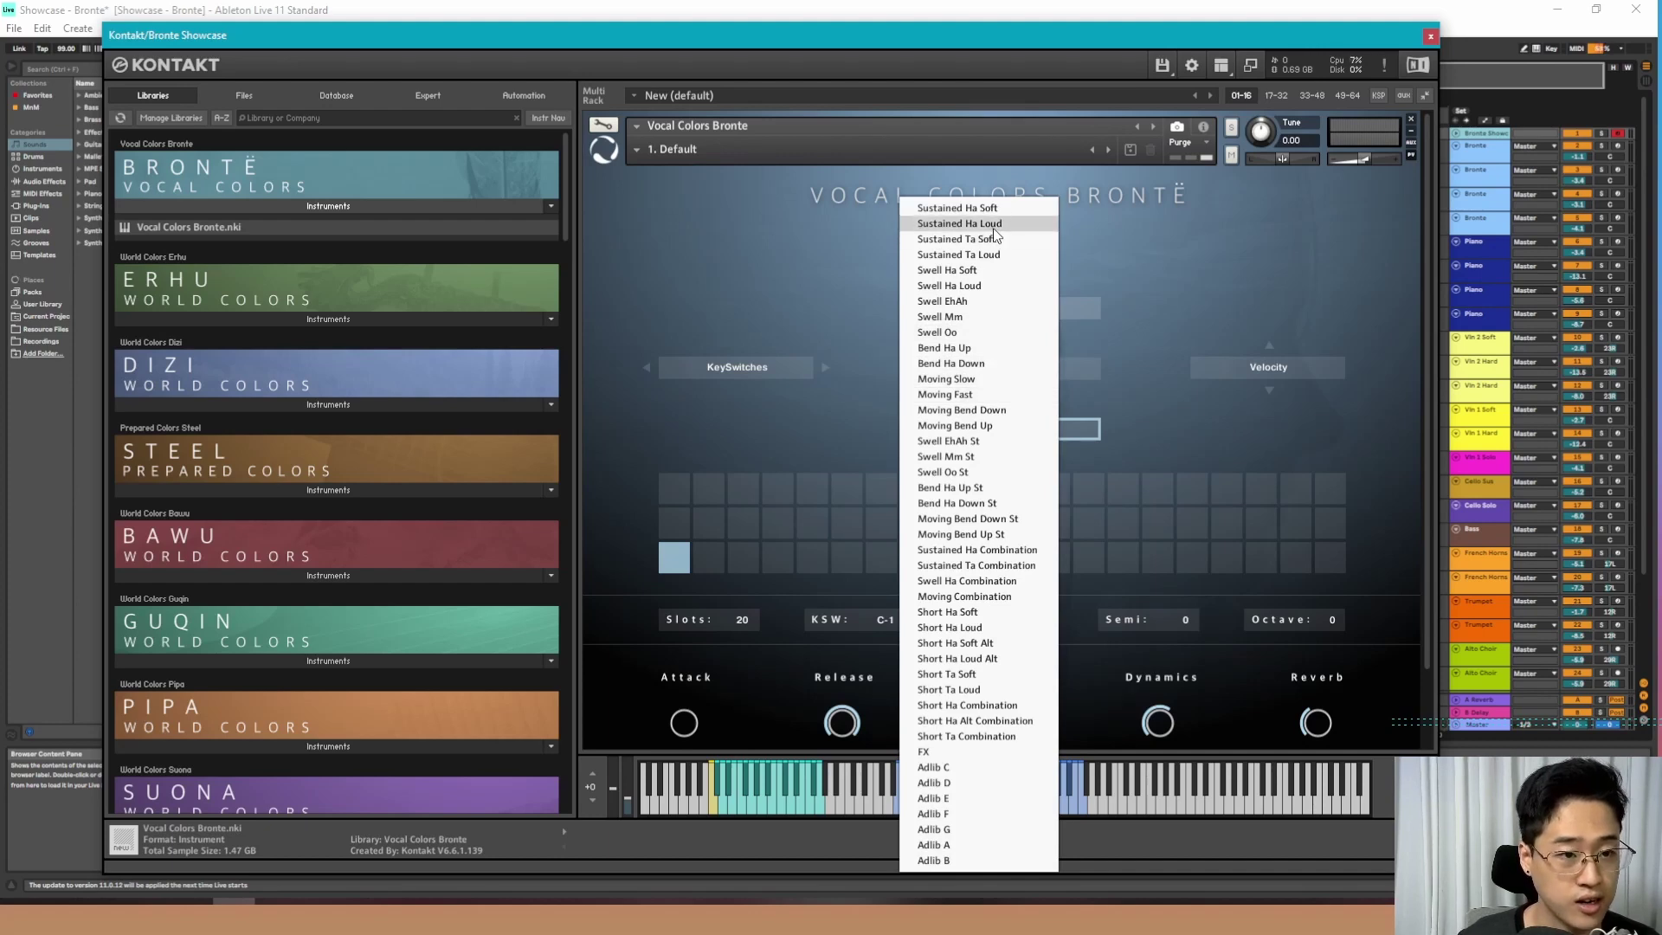
left_click(989, 330)
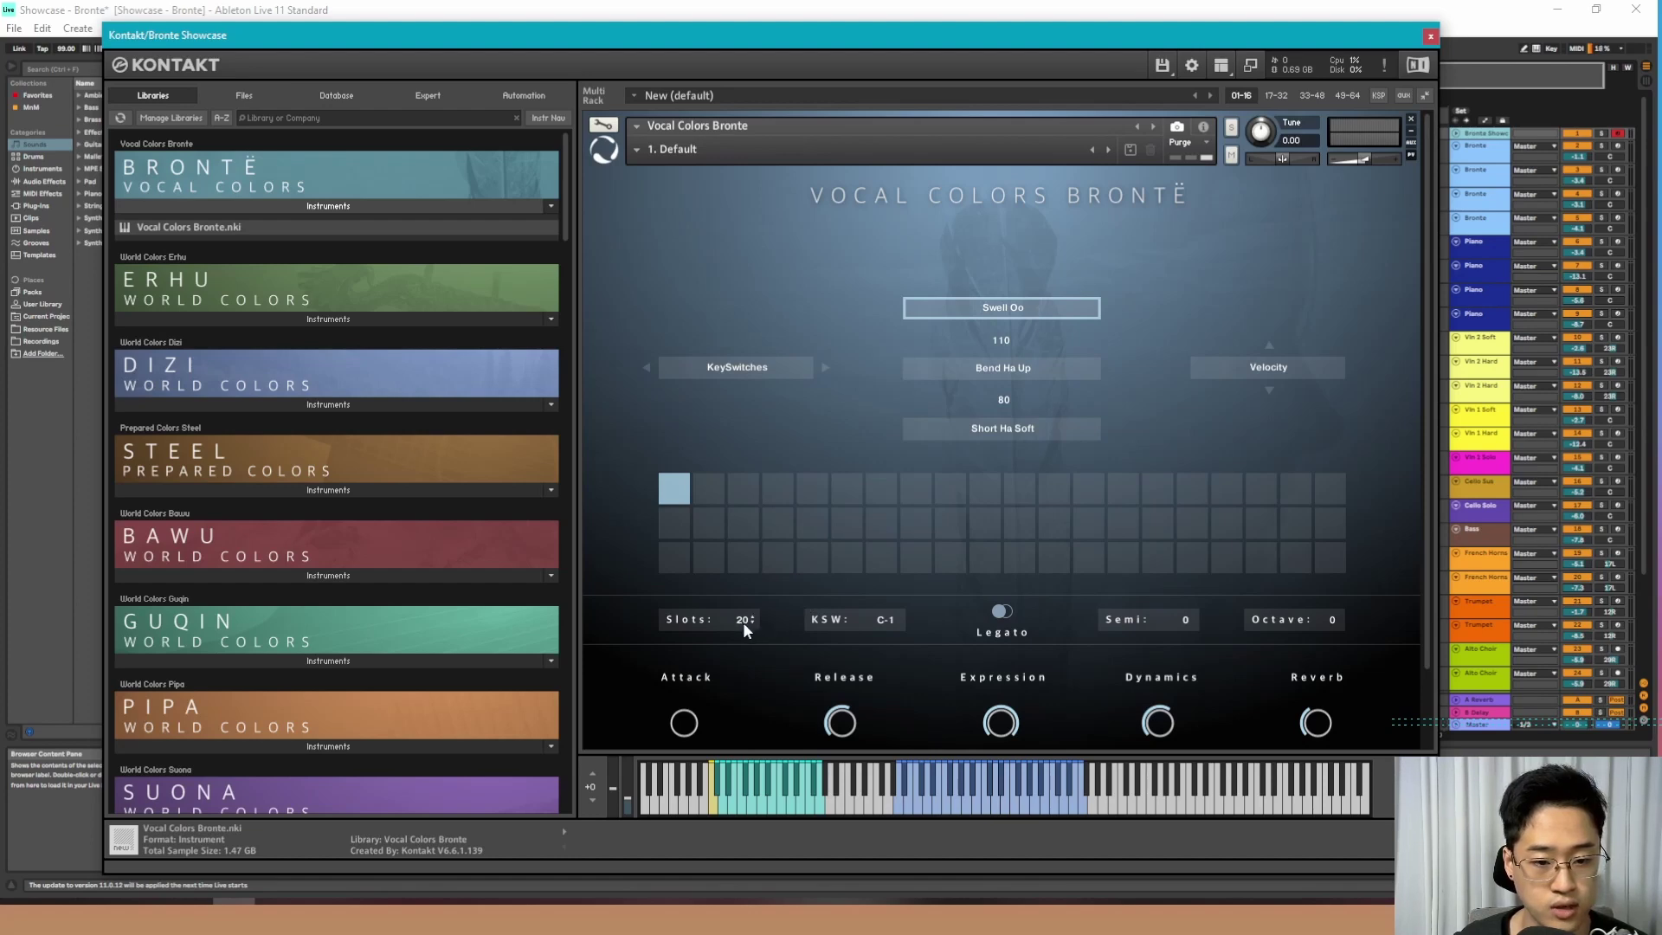
Nudge the keyswitch Slots value and turn the Legato toggle on.
mouse_move(743, 622)
left_mouse_down()
mouse_move(748, 731)
mouse_move(748, 623)
left_mouse_up()
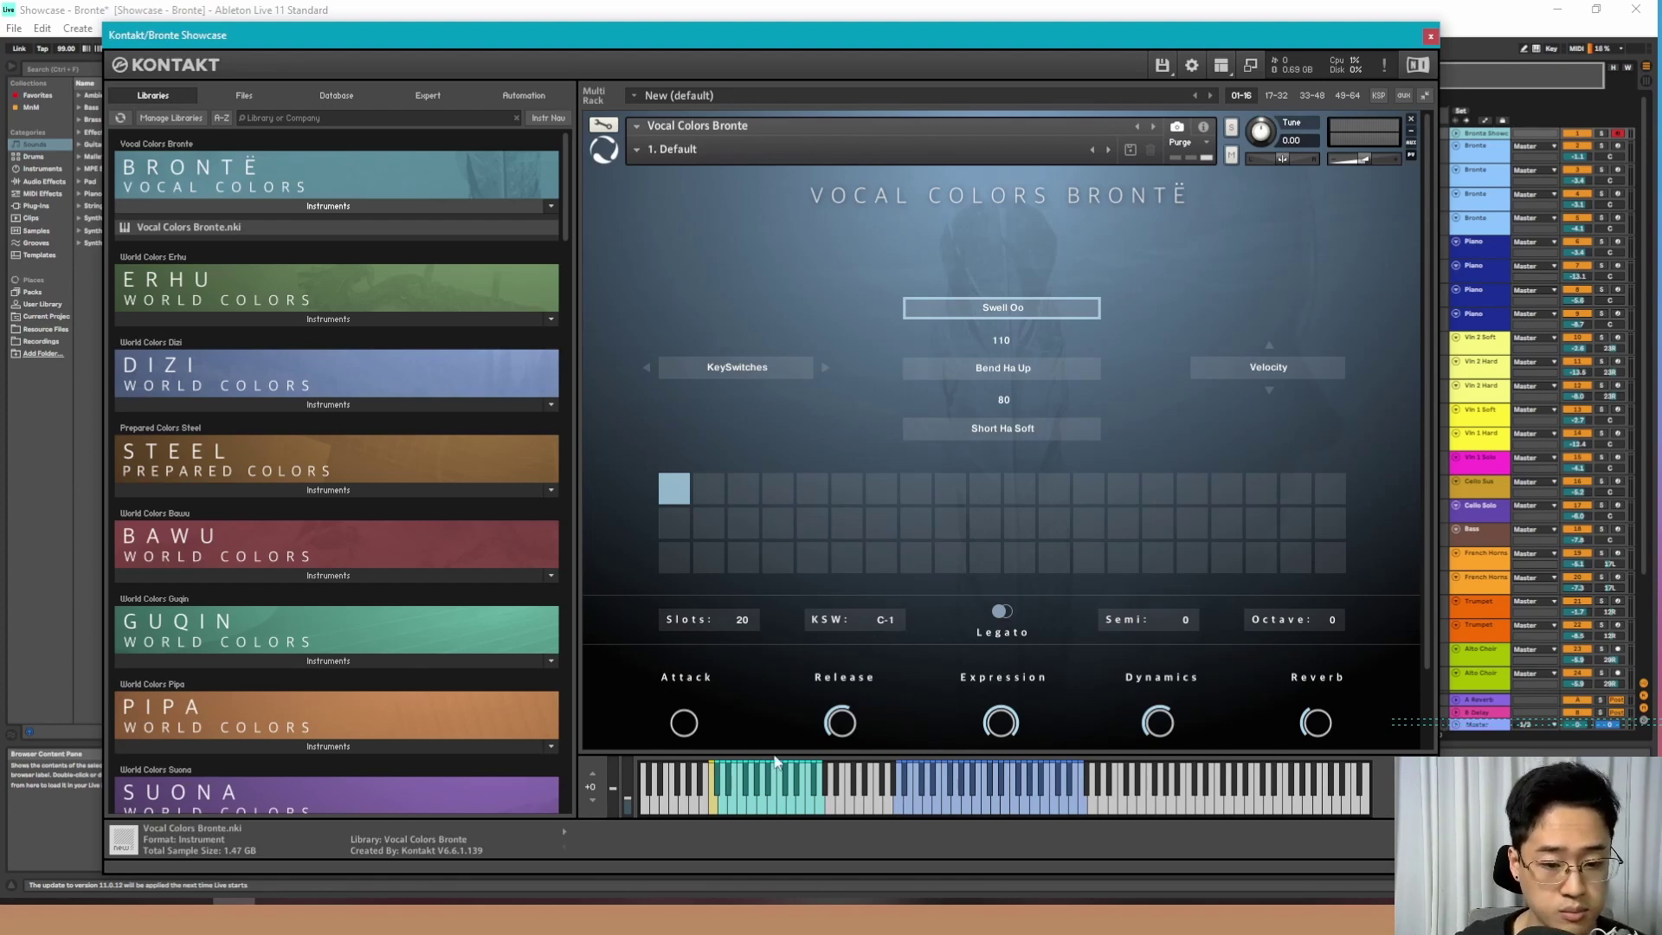
left_click(999, 610)
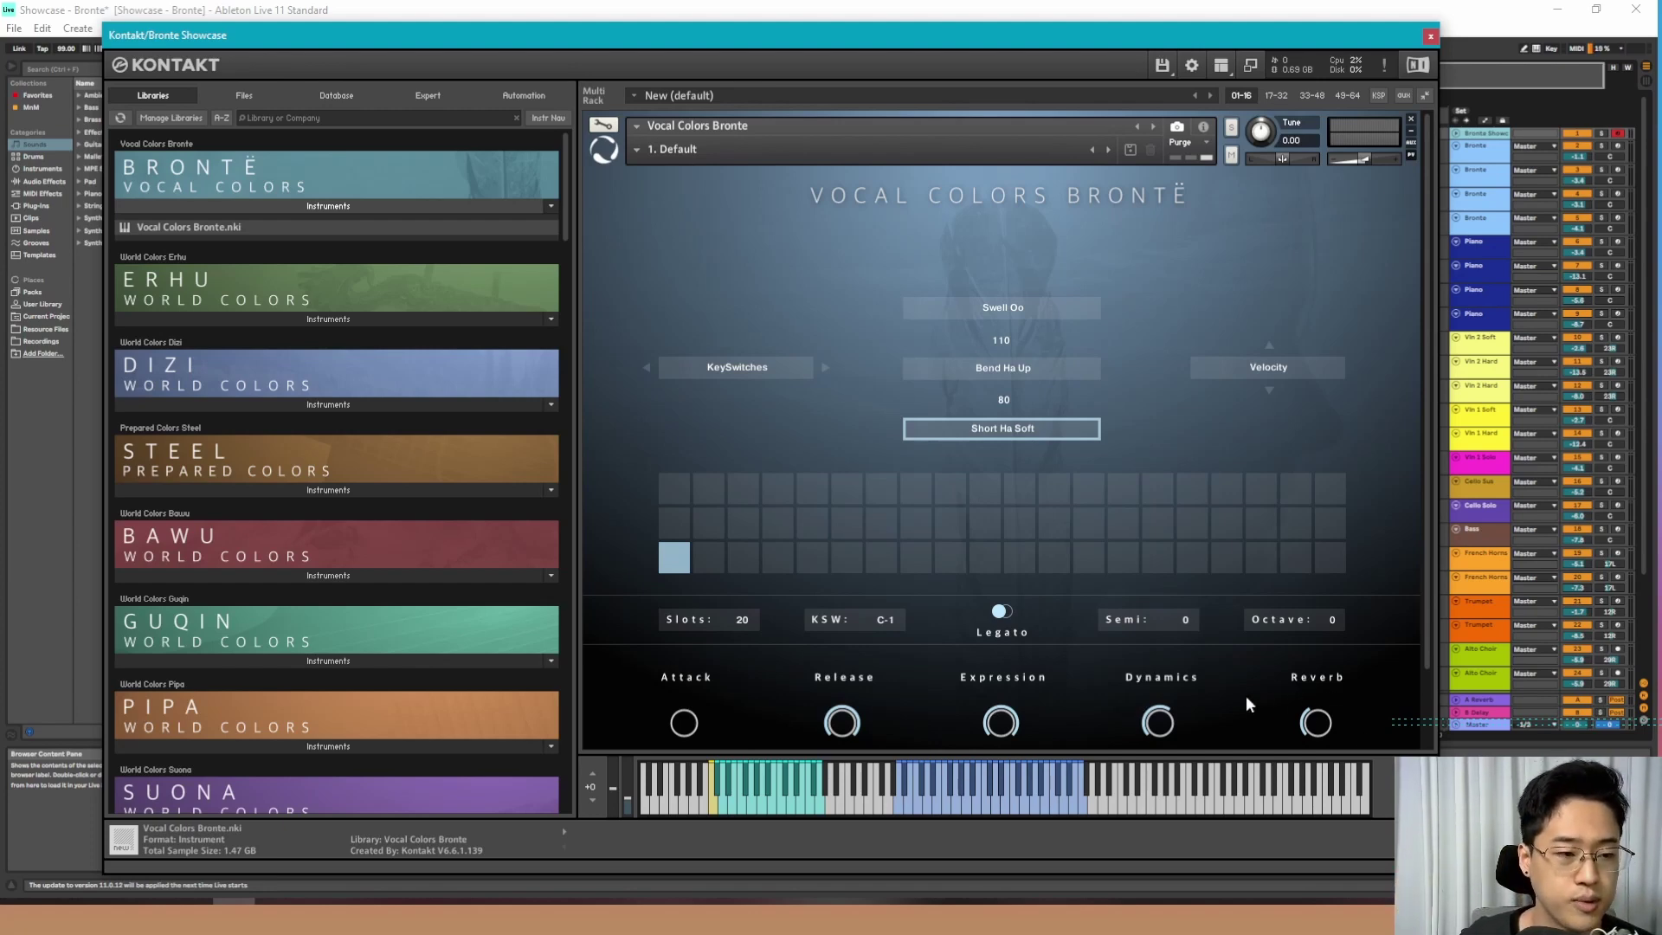
Load the Comb - Shorts 01 snapshot for Vocal Colors Bronte.
left_click(636, 149)
mouse_move(684, 185)
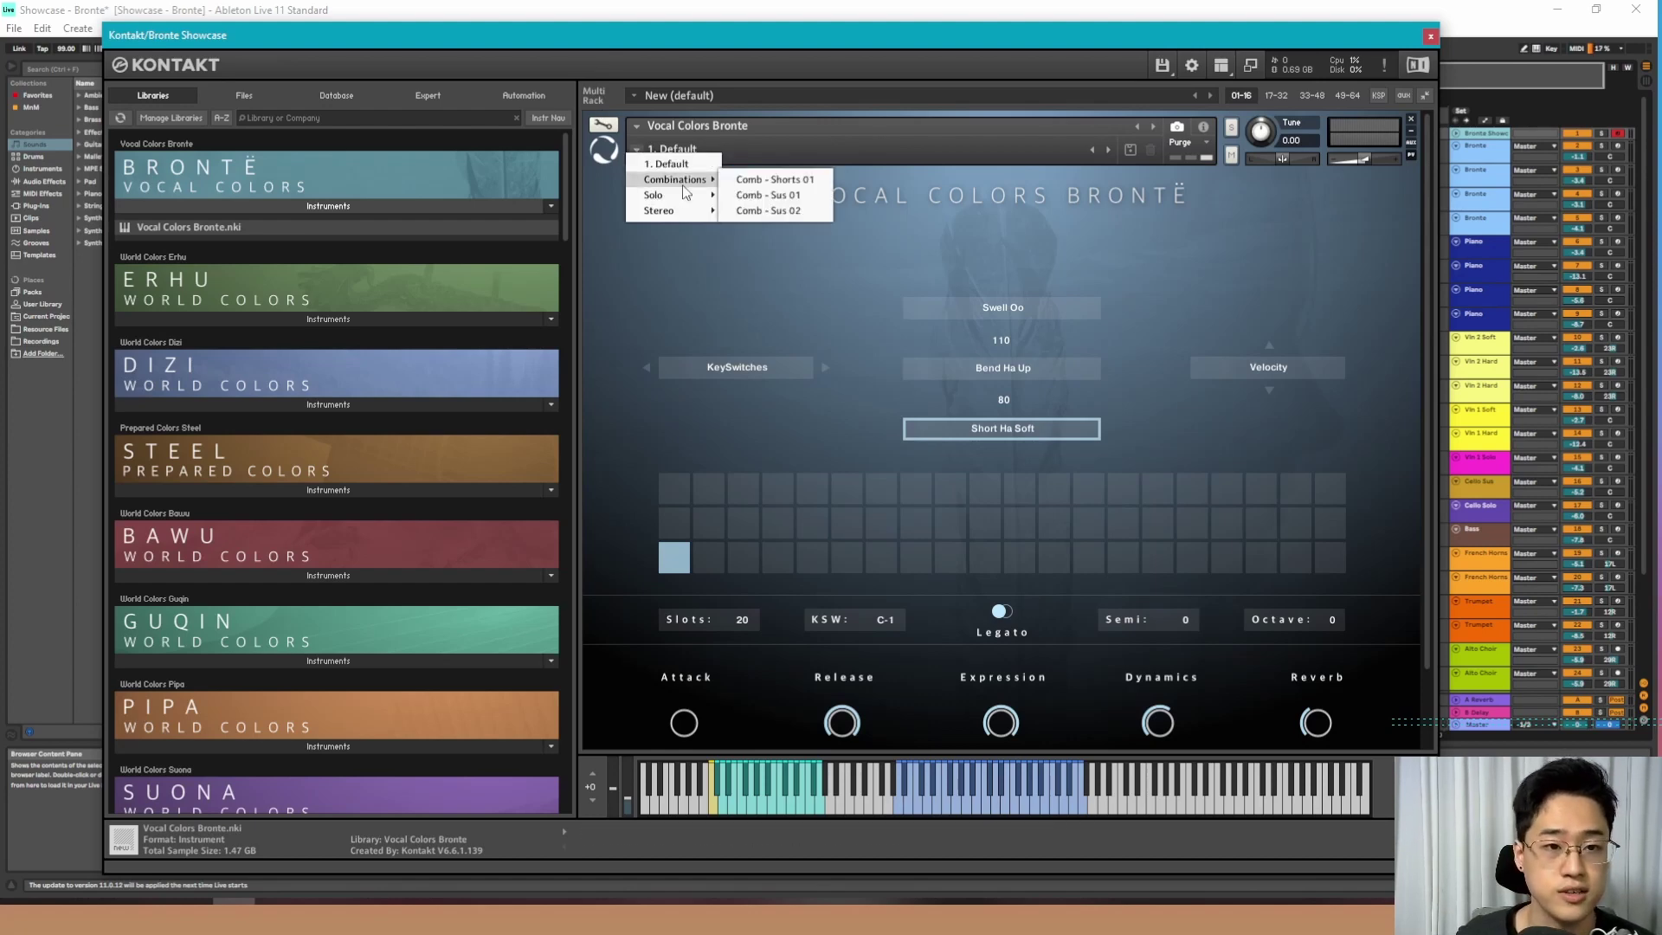
left_click(787, 179)
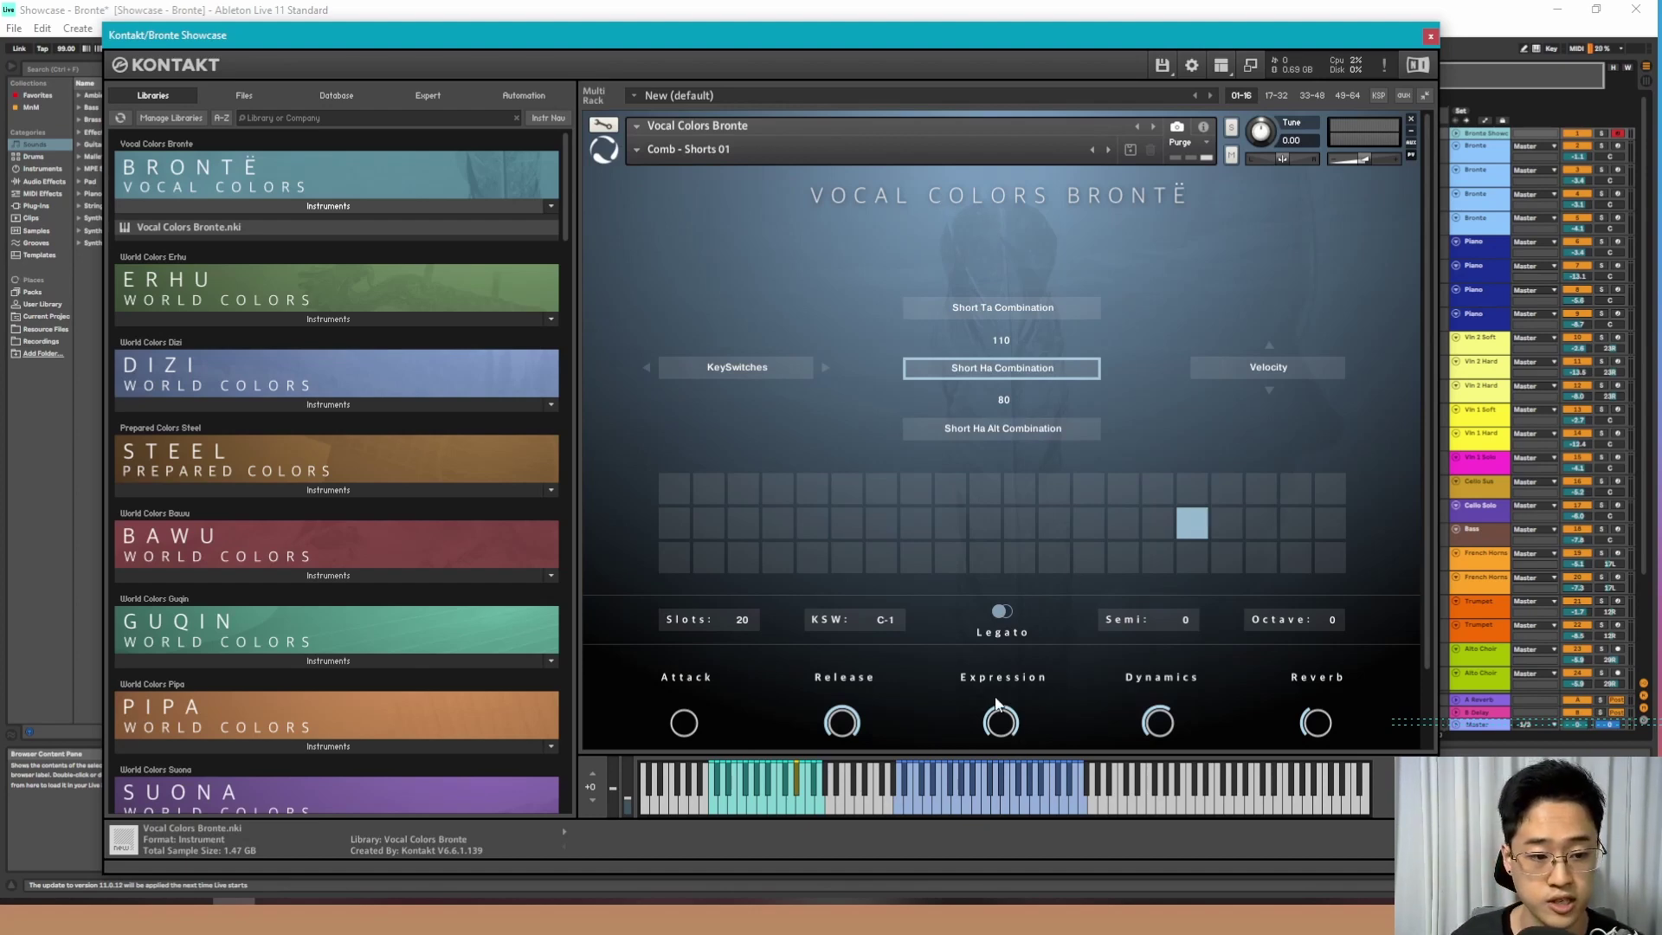
Remove the CC# 1 MIDI automation from the Expression knob and confirm it is gone.
right_click(1002, 722)
left_click(1066, 753)
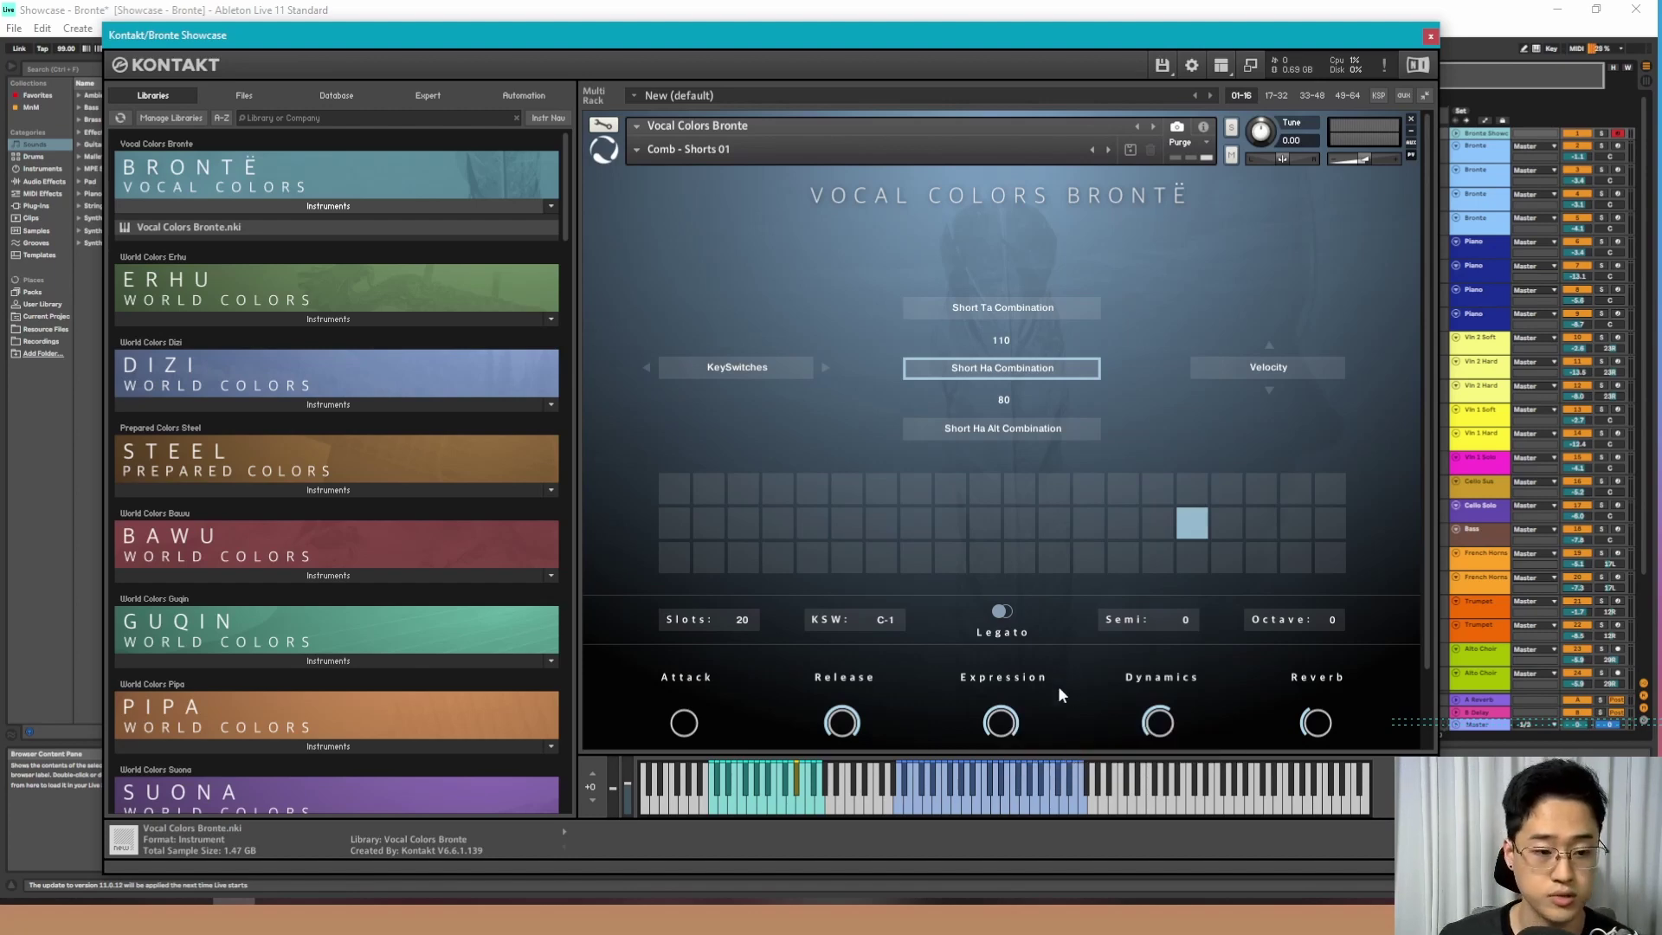
right_click(1002, 722)
left_click(1027, 727)
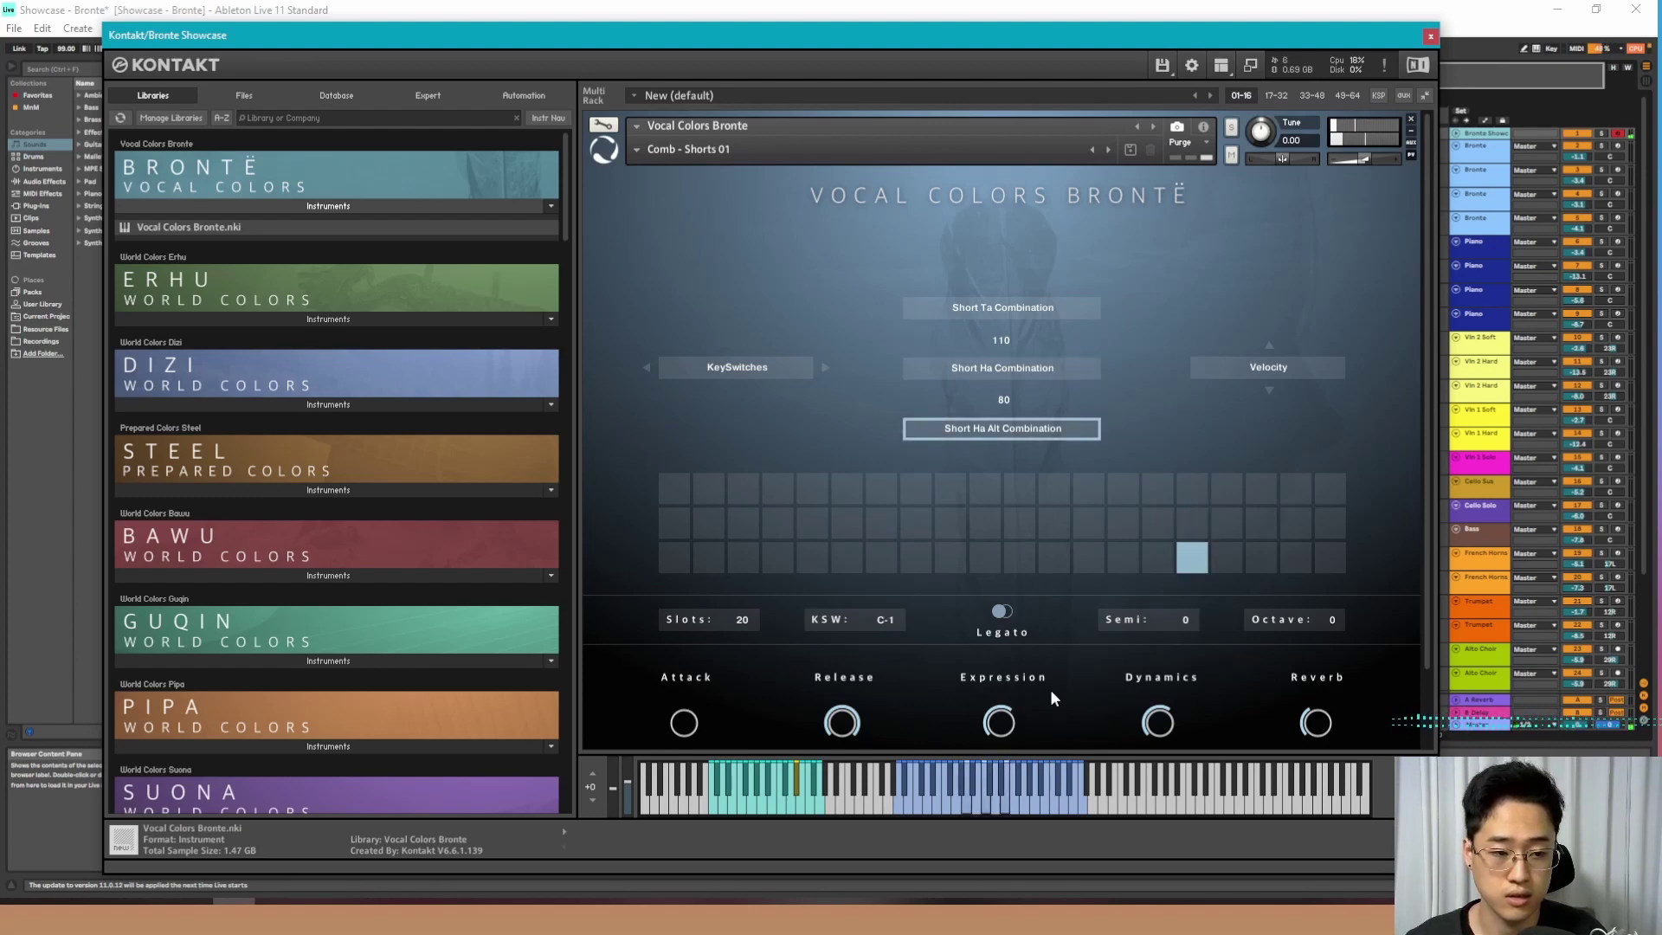
left_click(633, 153)
Pick Comb - Sus 02 from the Combinations snapshots, then select the Vocal Colors Bronte header.
mouse_move(684, 179)
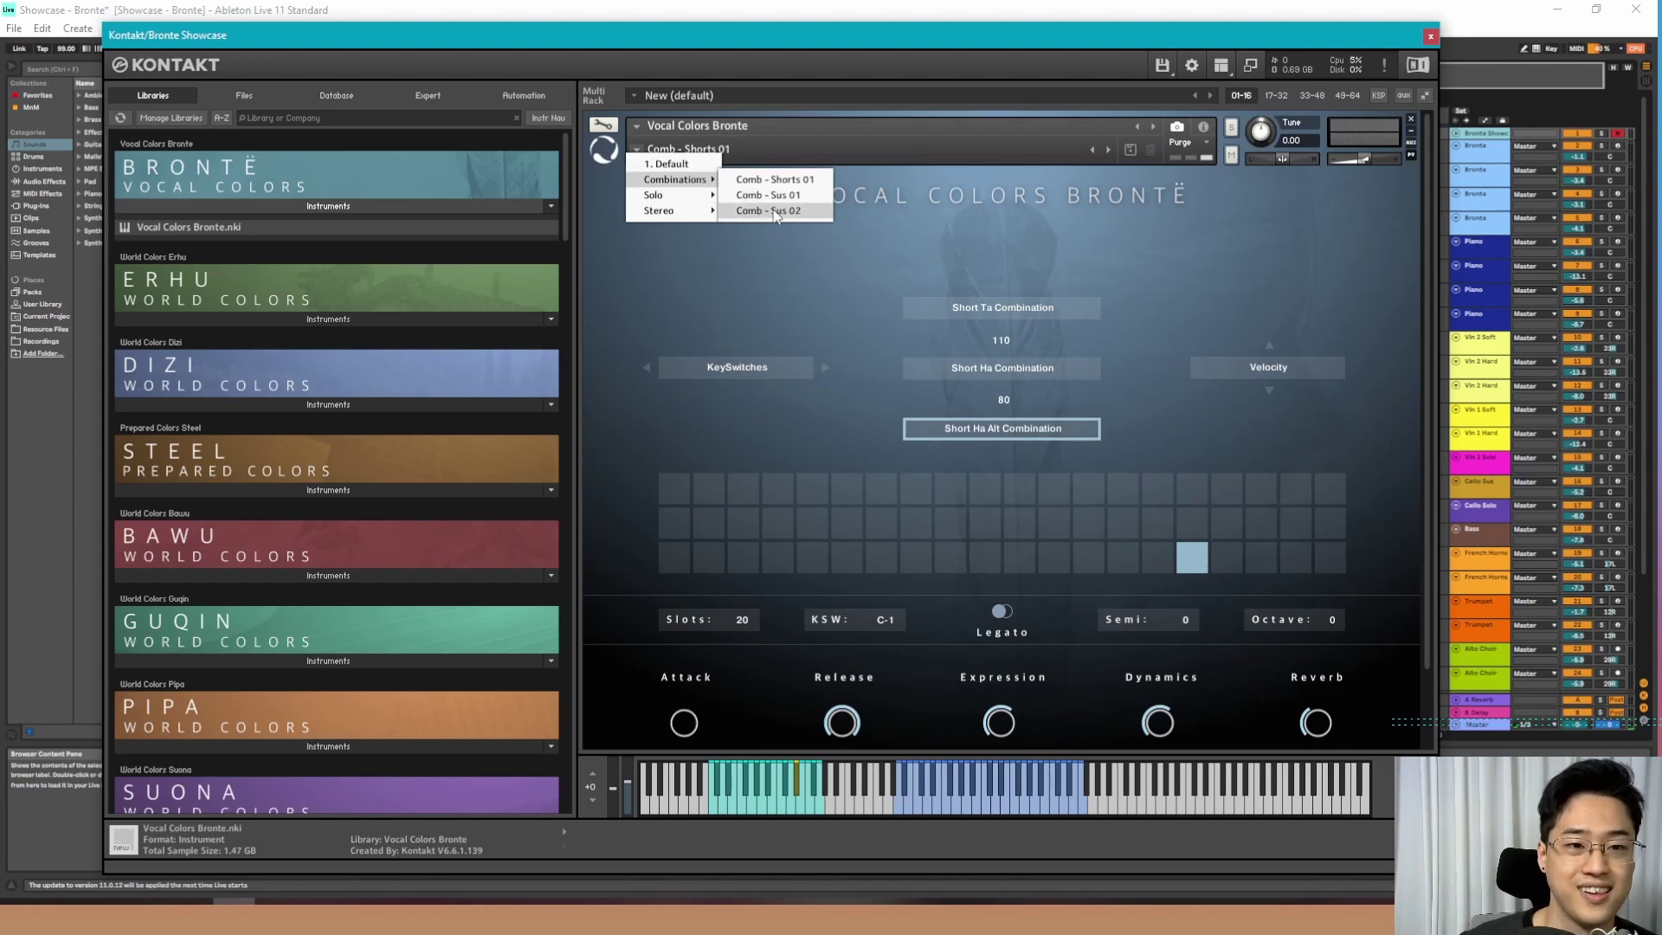
left_click(762, 211)
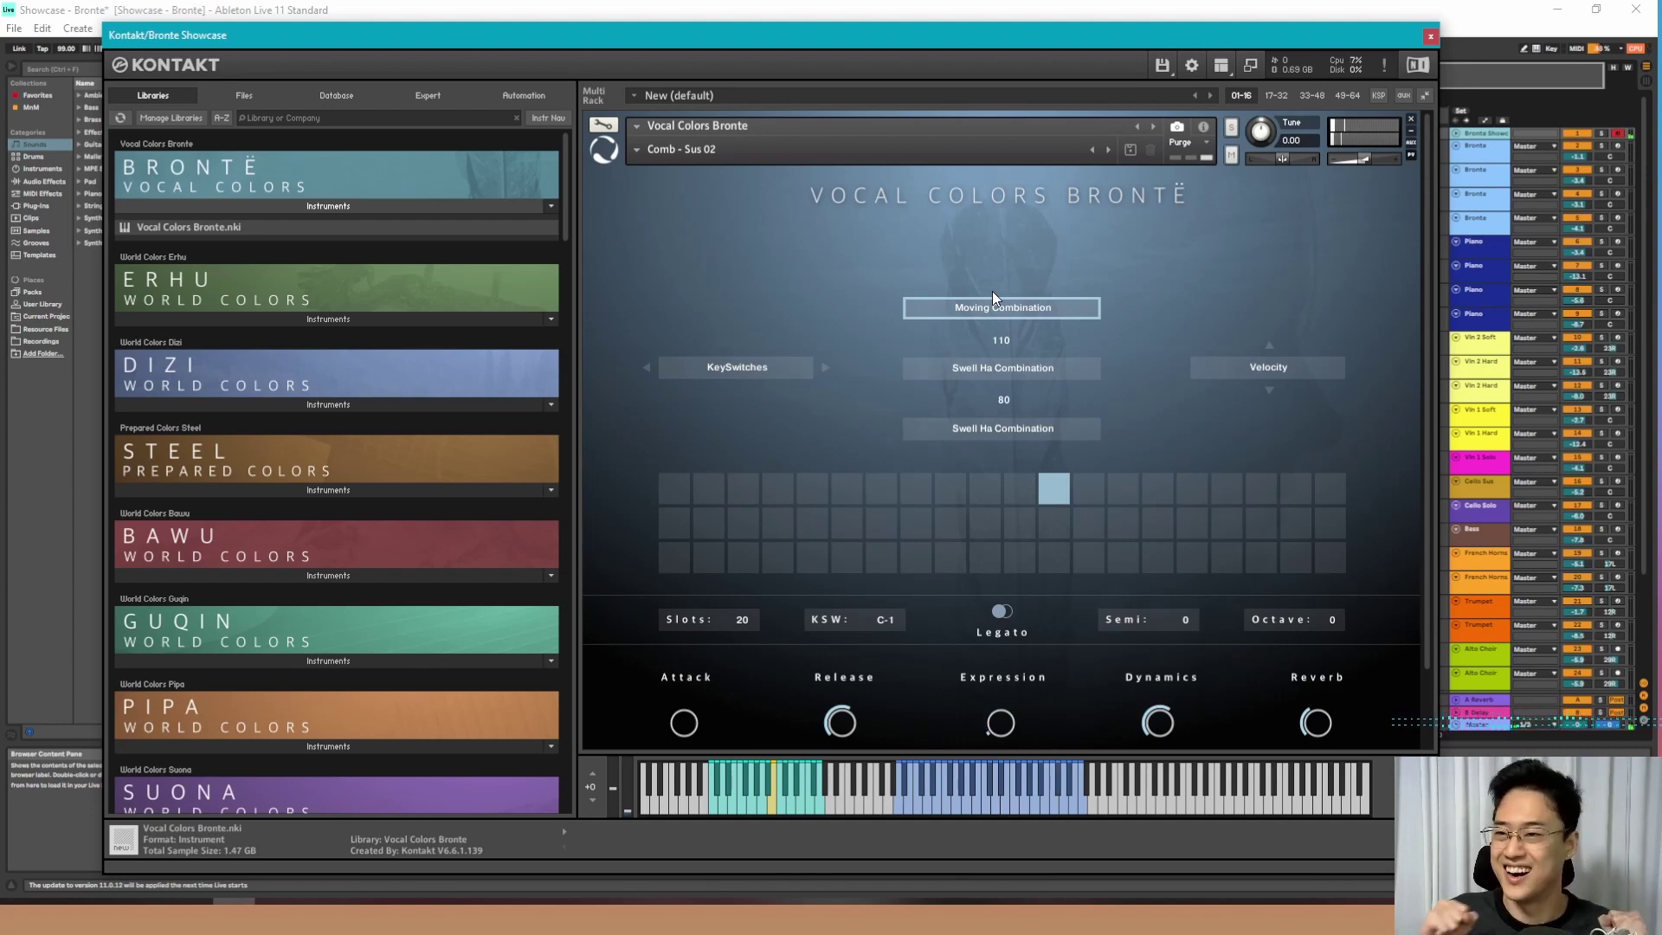
left_click(635, 145)
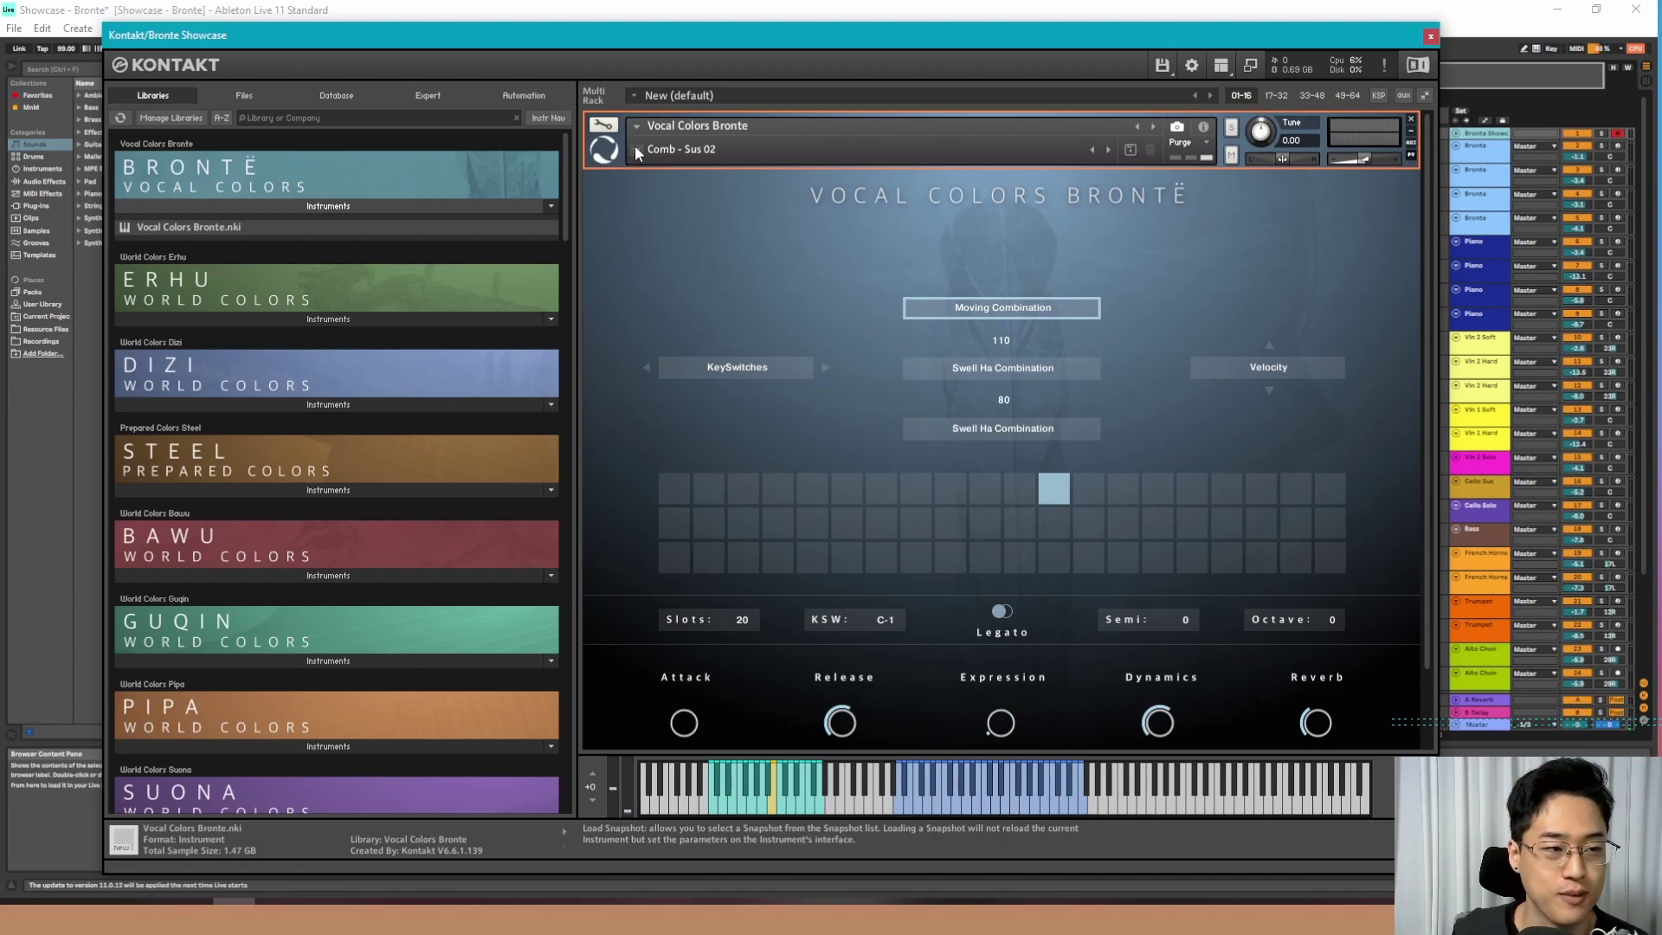
Choose Solo - Adlib Key B from the Solo snapshots, putting Adlib B on all layers.
left_click(636, 144)
mouse_move(690, 195)
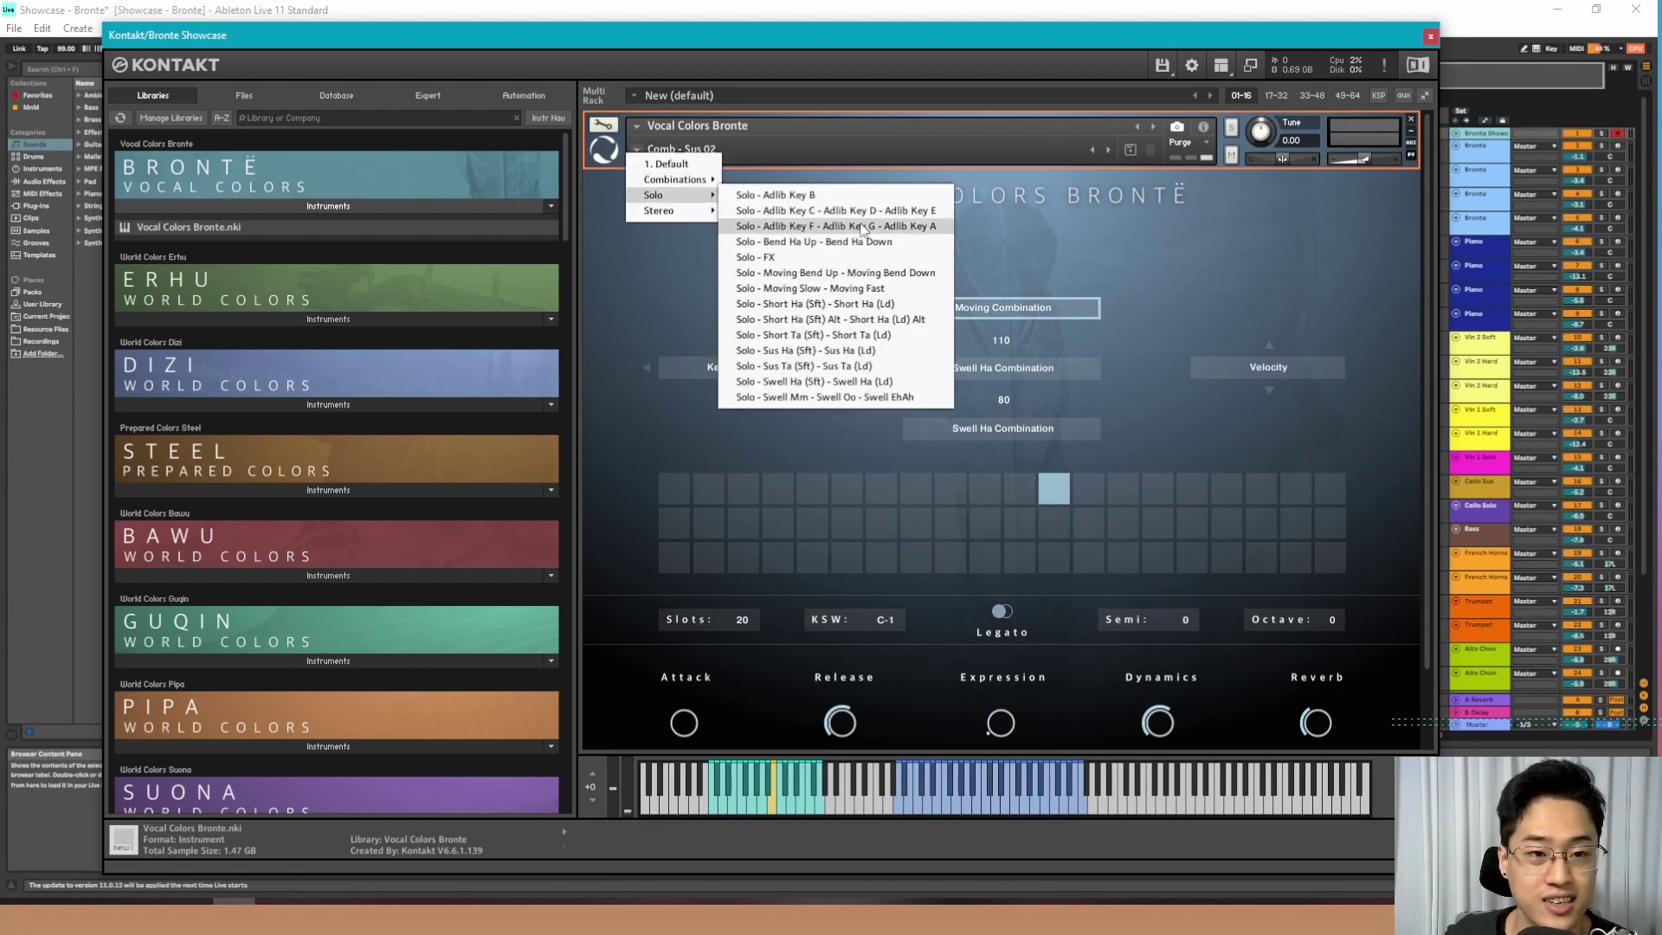
left_click(823, 196)
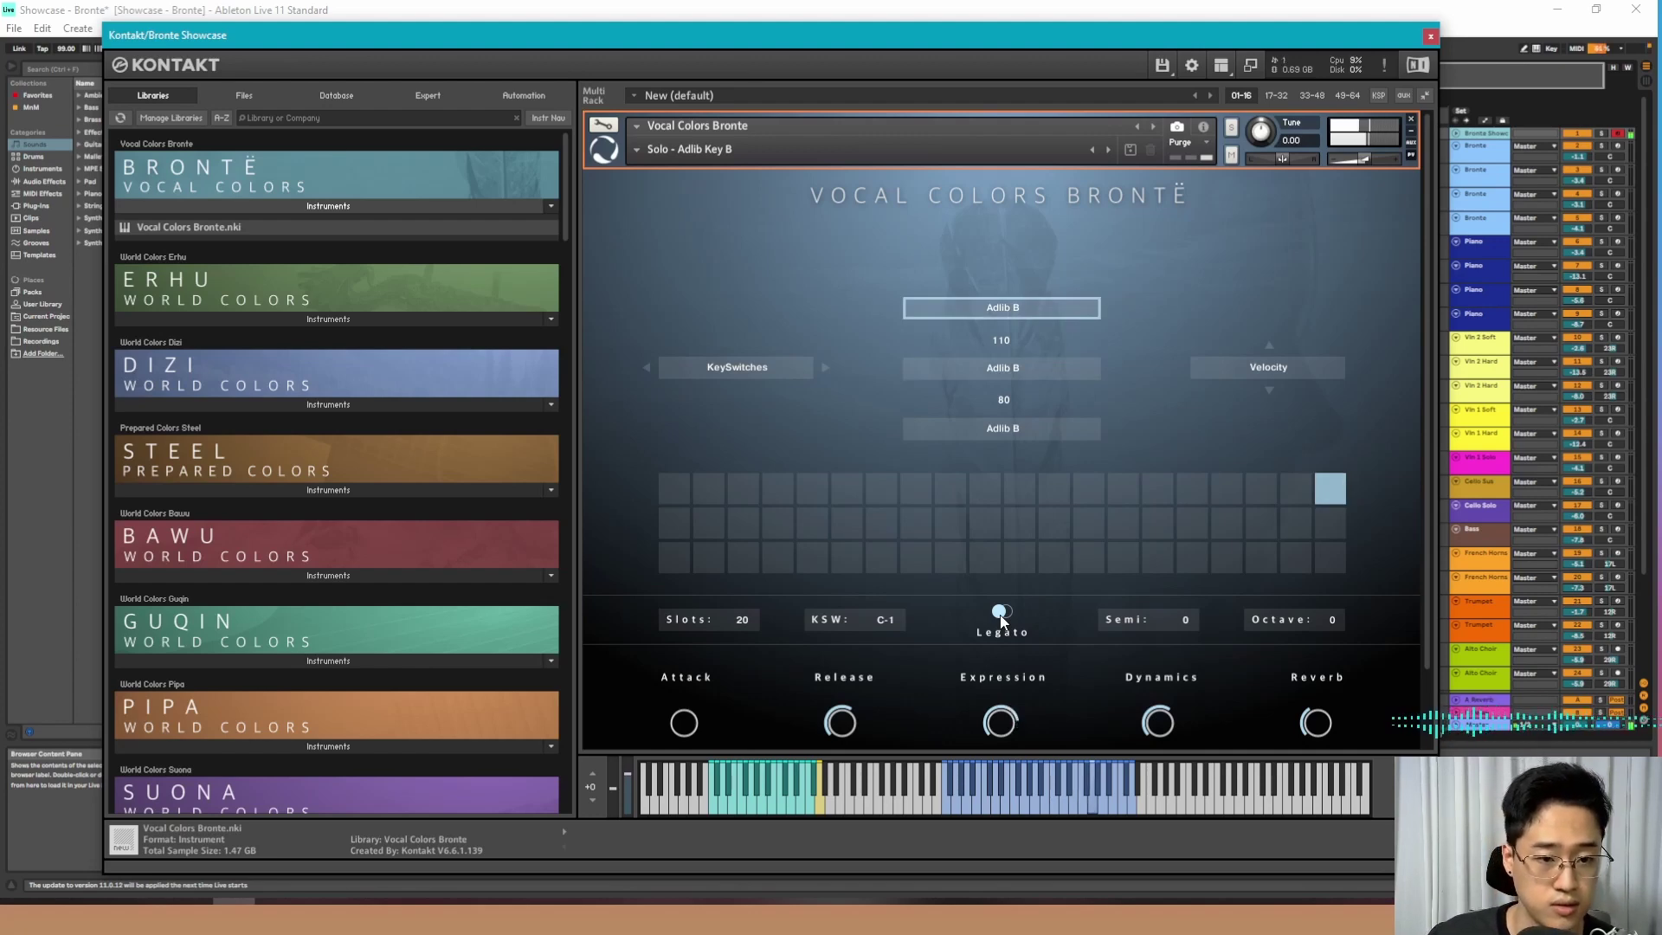
Pick Stereo - Swell Mm - Swell Oo - Swell EhAh from the Stereo snapshot submenu.
left_click(633, 149)
mouse_move(671, 211)
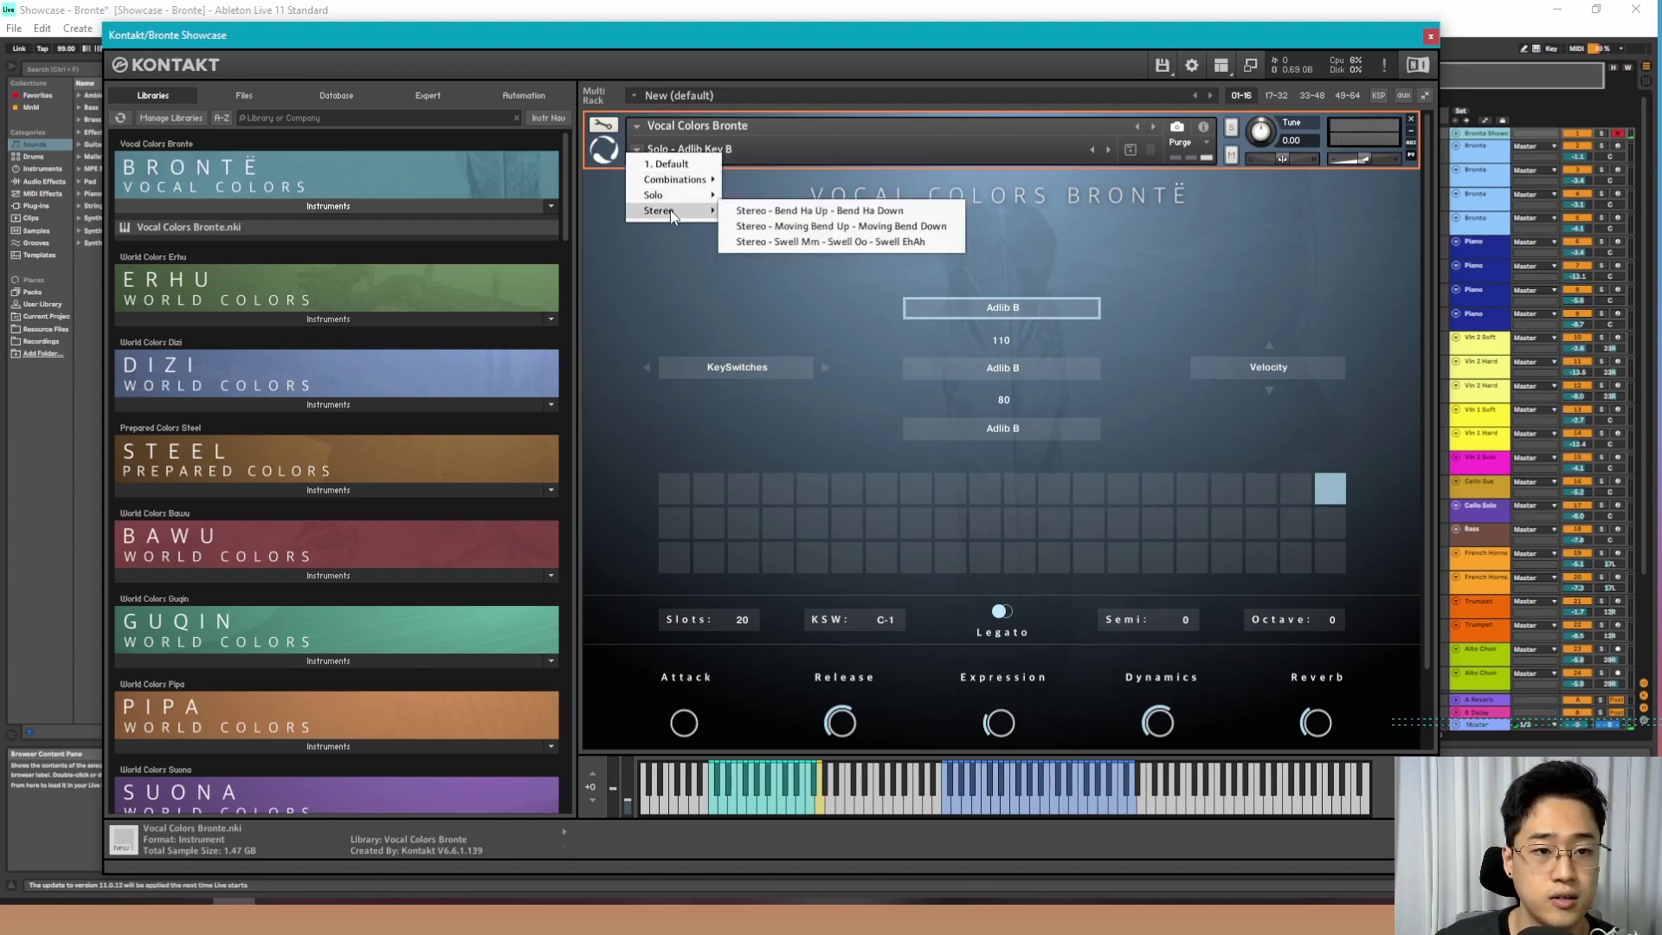
left_click(814, 241)
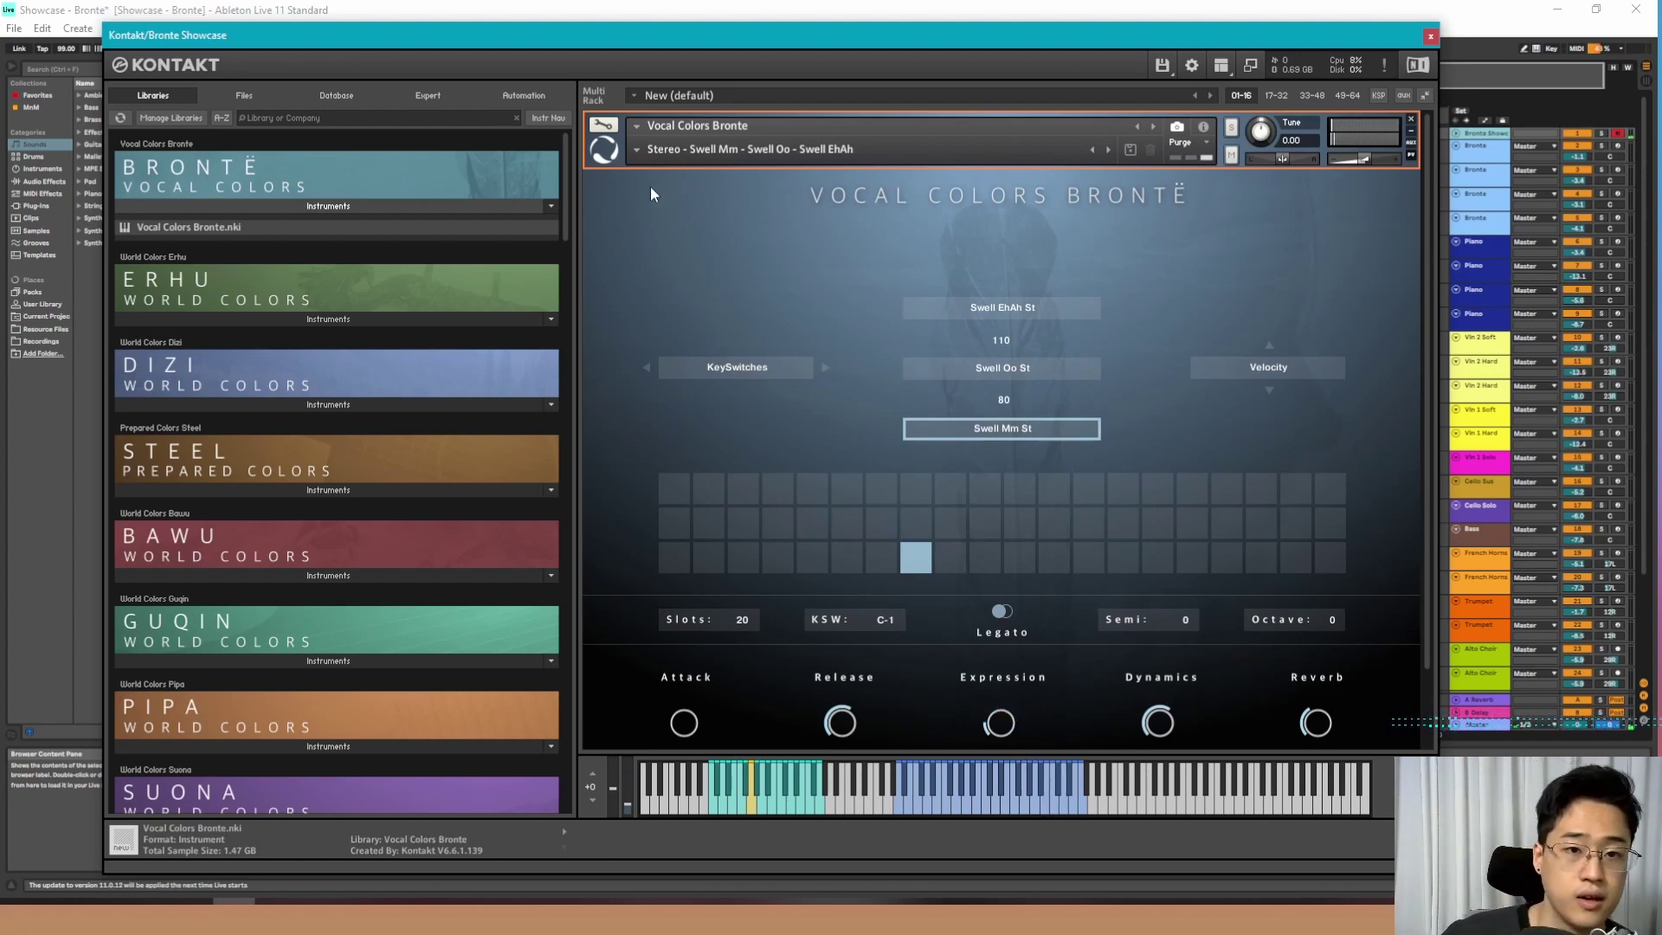
left_click(635, 152)
mouse_move(657, 195)
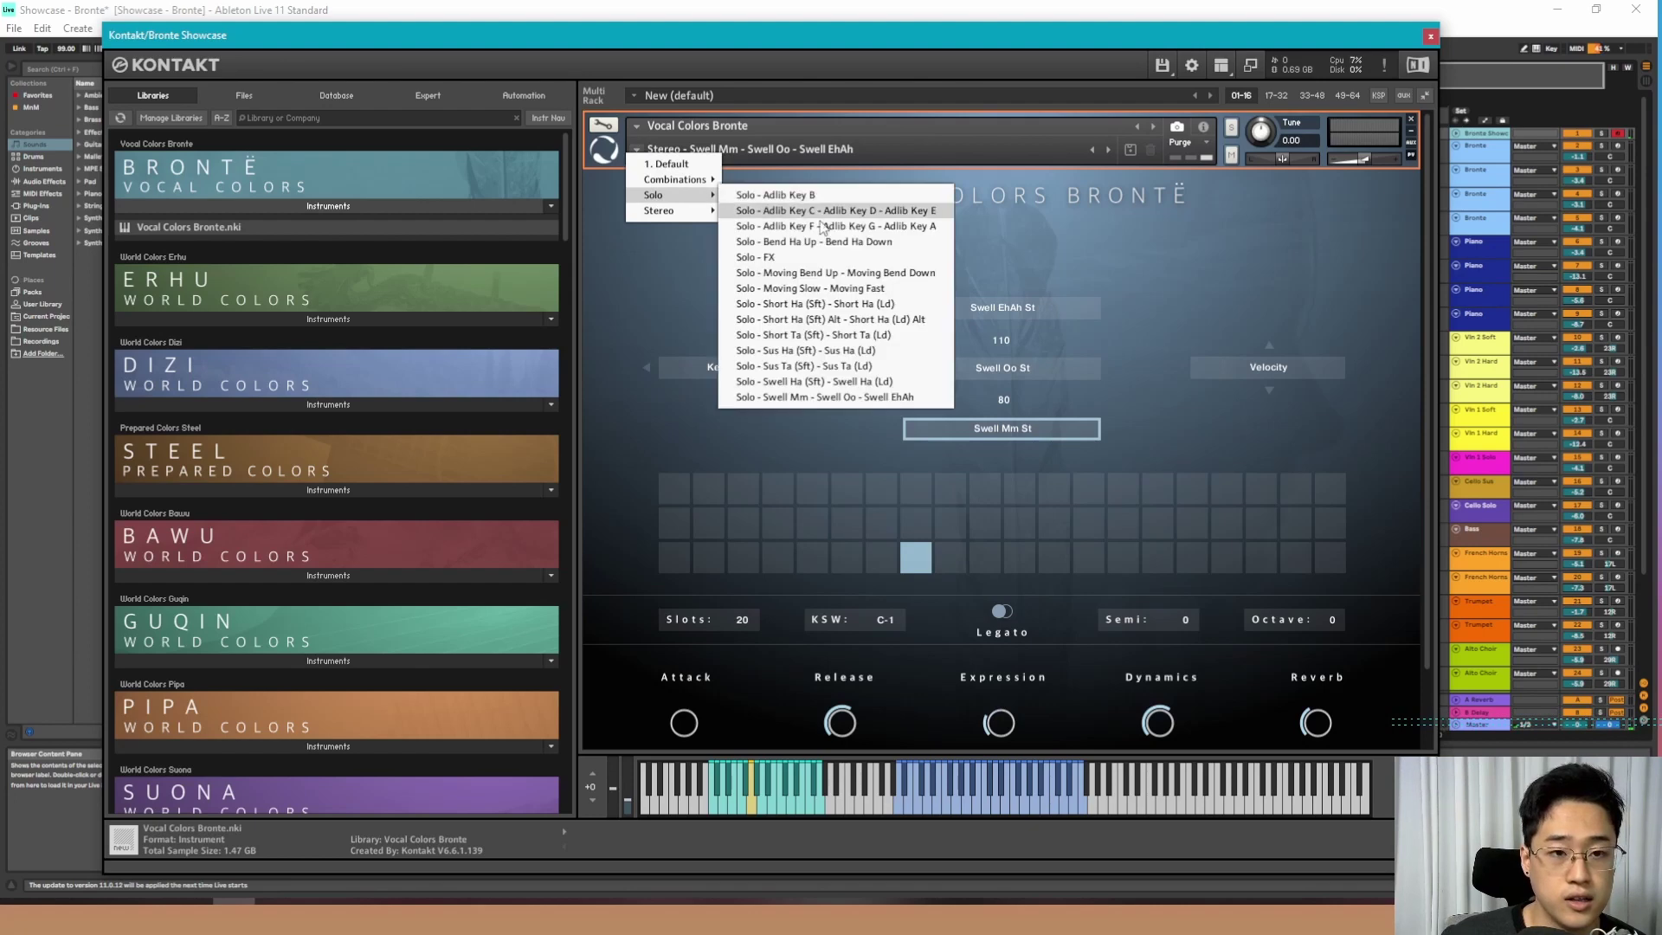
left_click(659, 316)
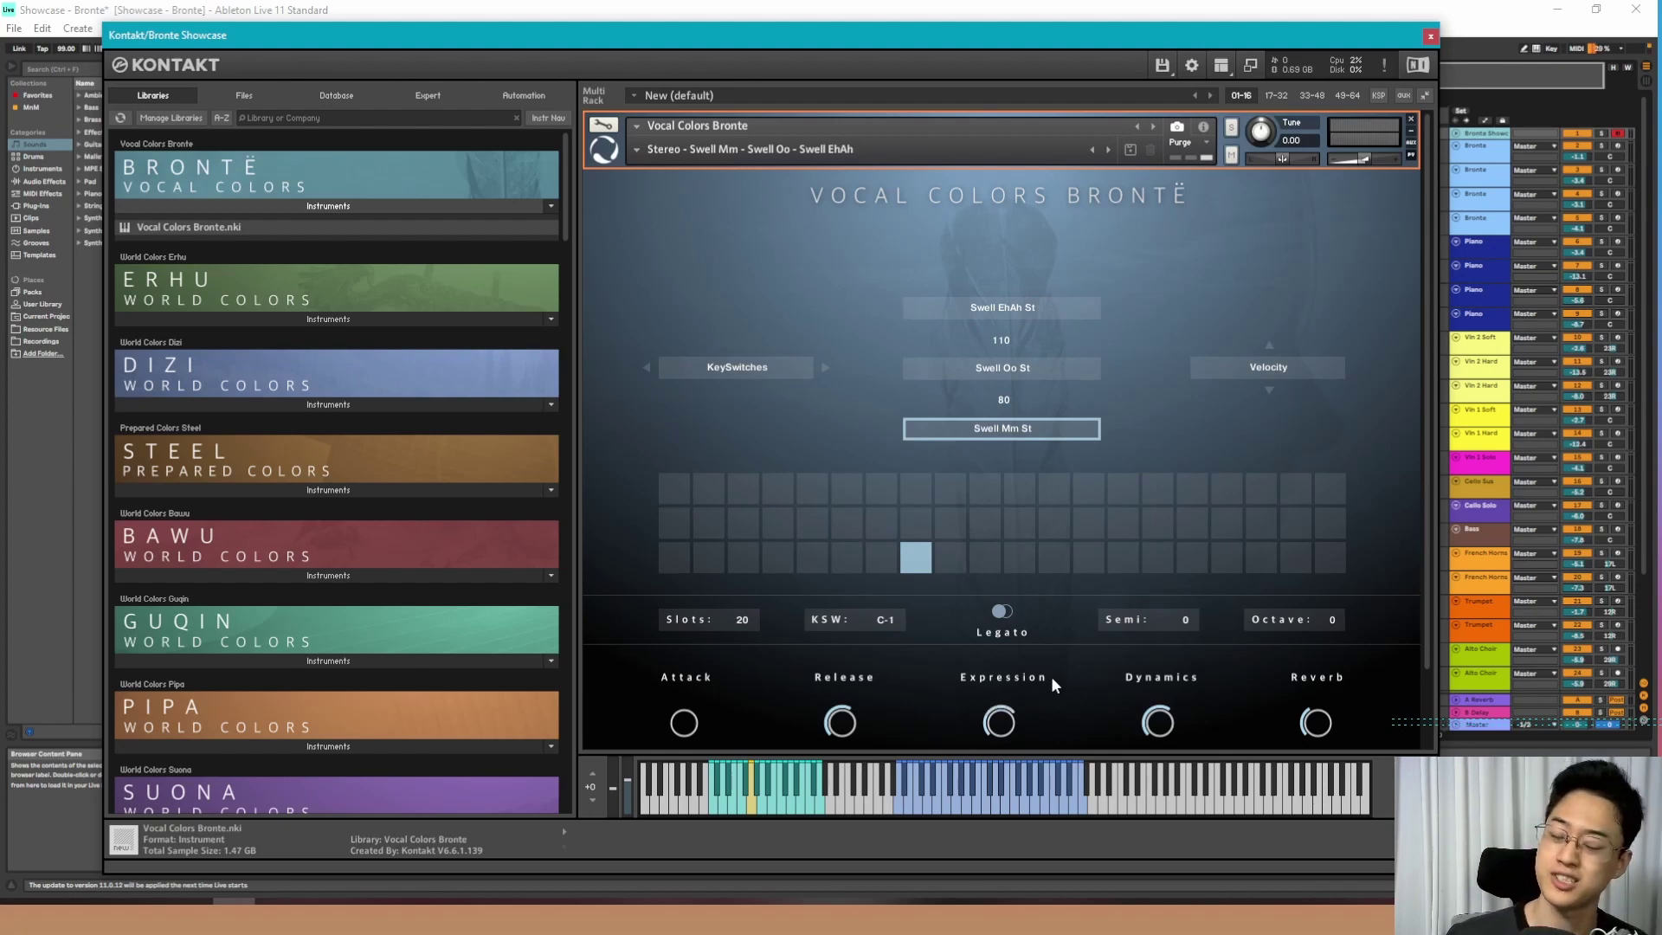
Switch the dynamics controller from Velocity to ModWheel.
left_click(1272, 369)
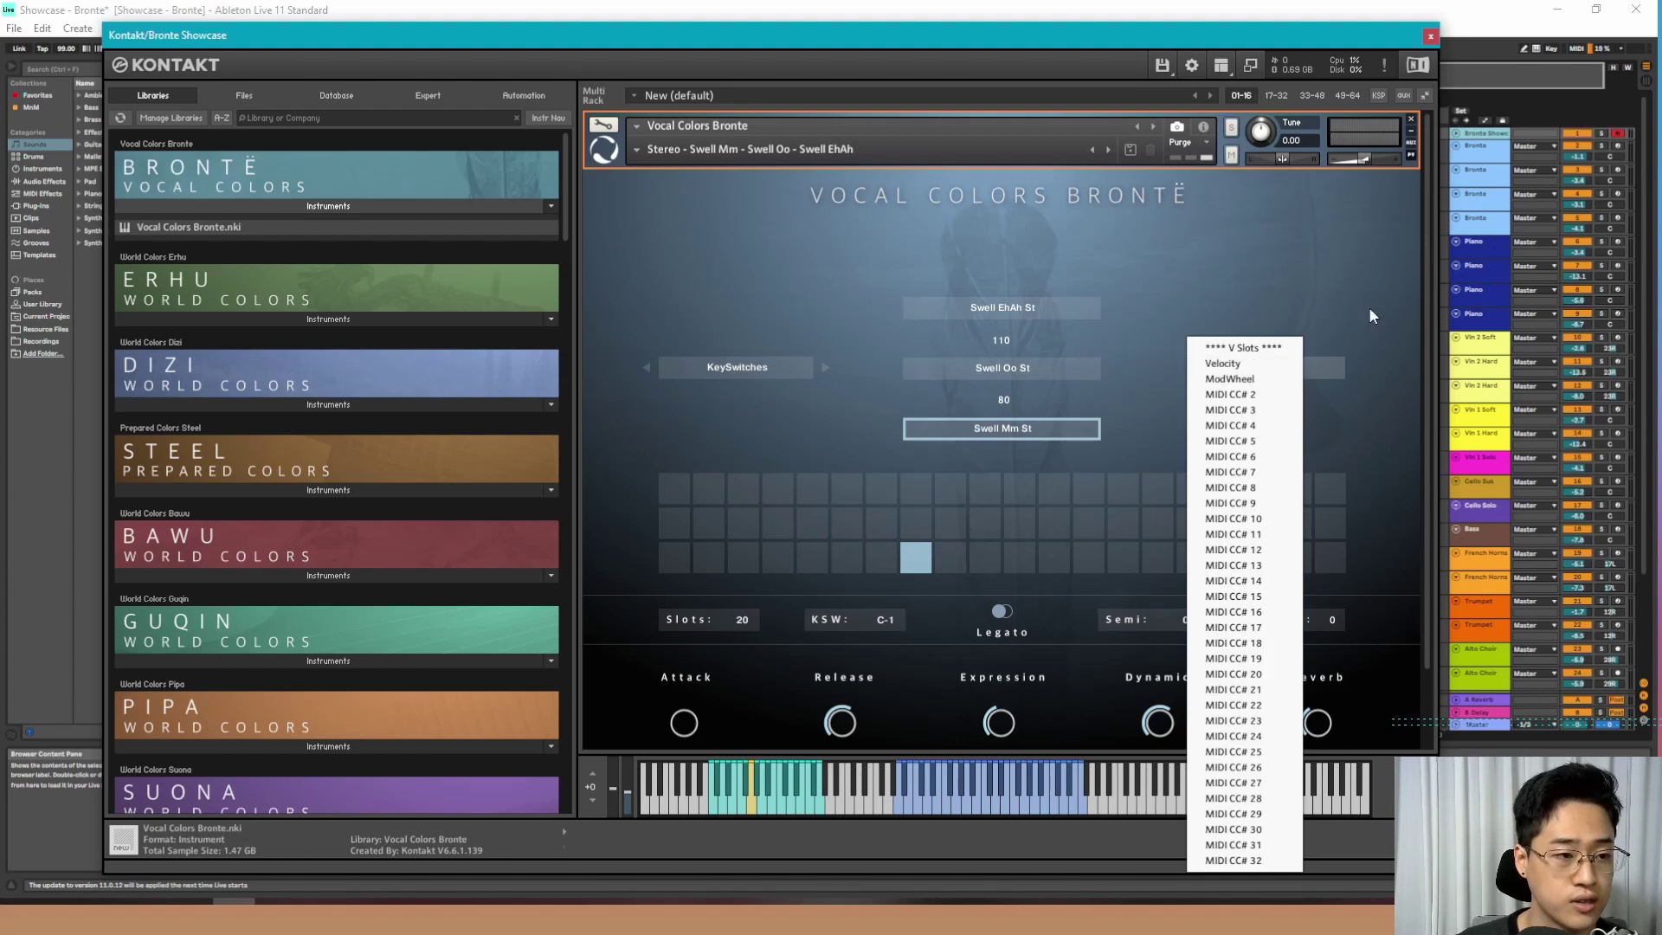
left_click(1369, 306)
left_click(1285, 368)
left_click(1230, 379)
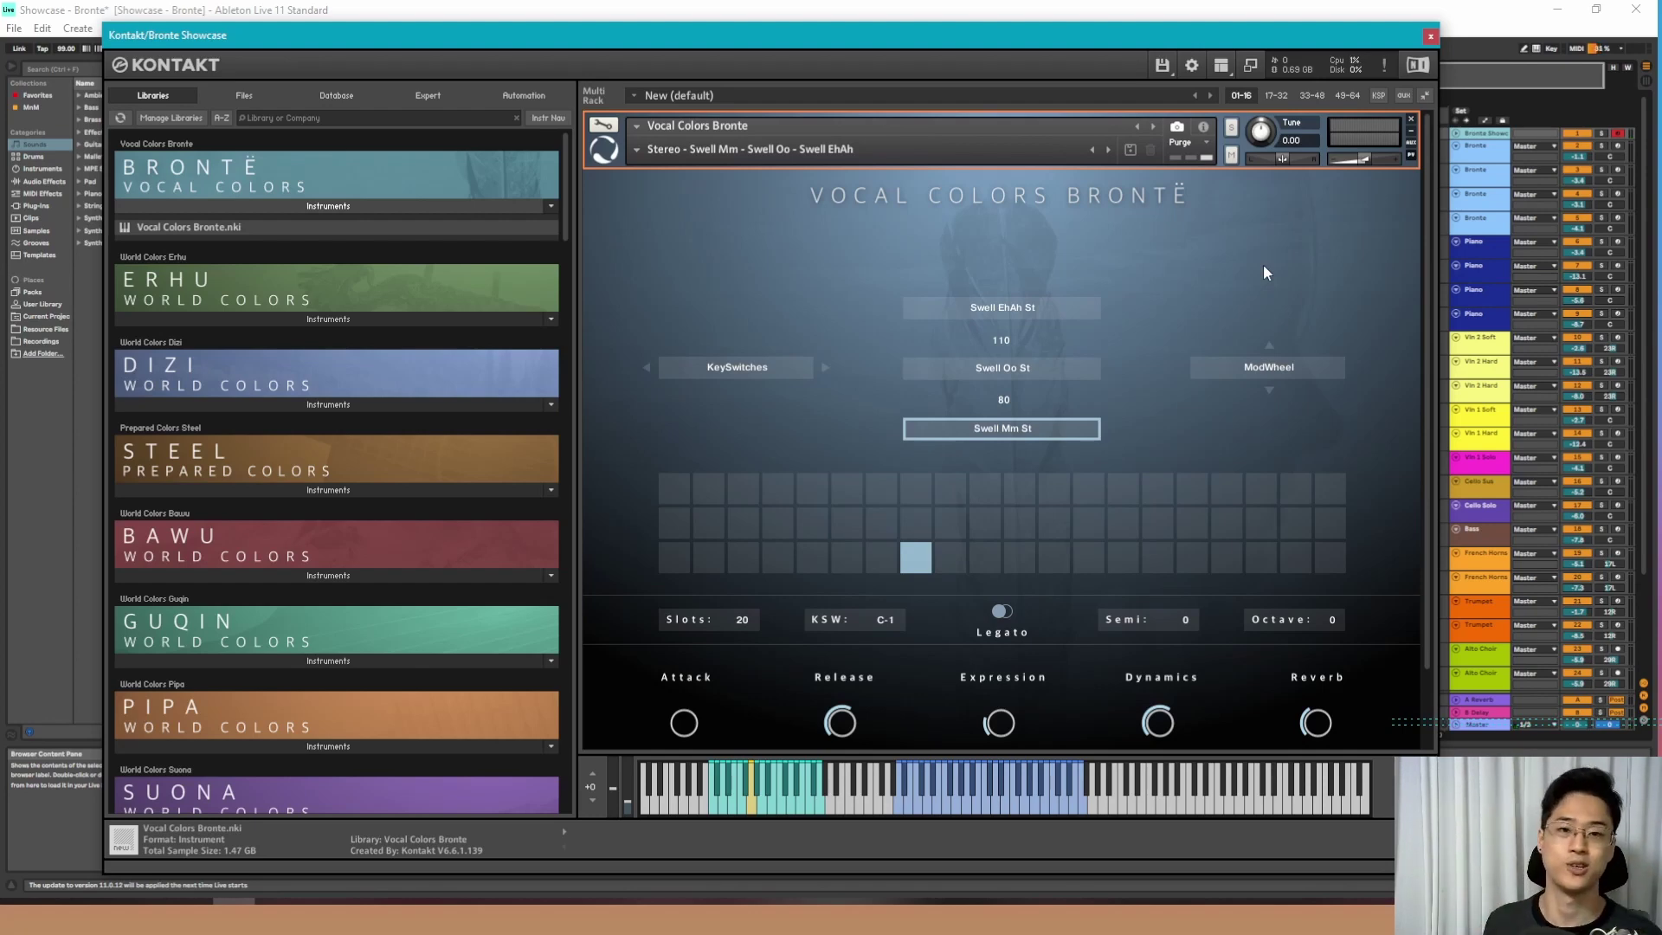
Close the Kontakt window and scroll the arrangement back to the earlier bars with clips.
left_click(1430, 37)
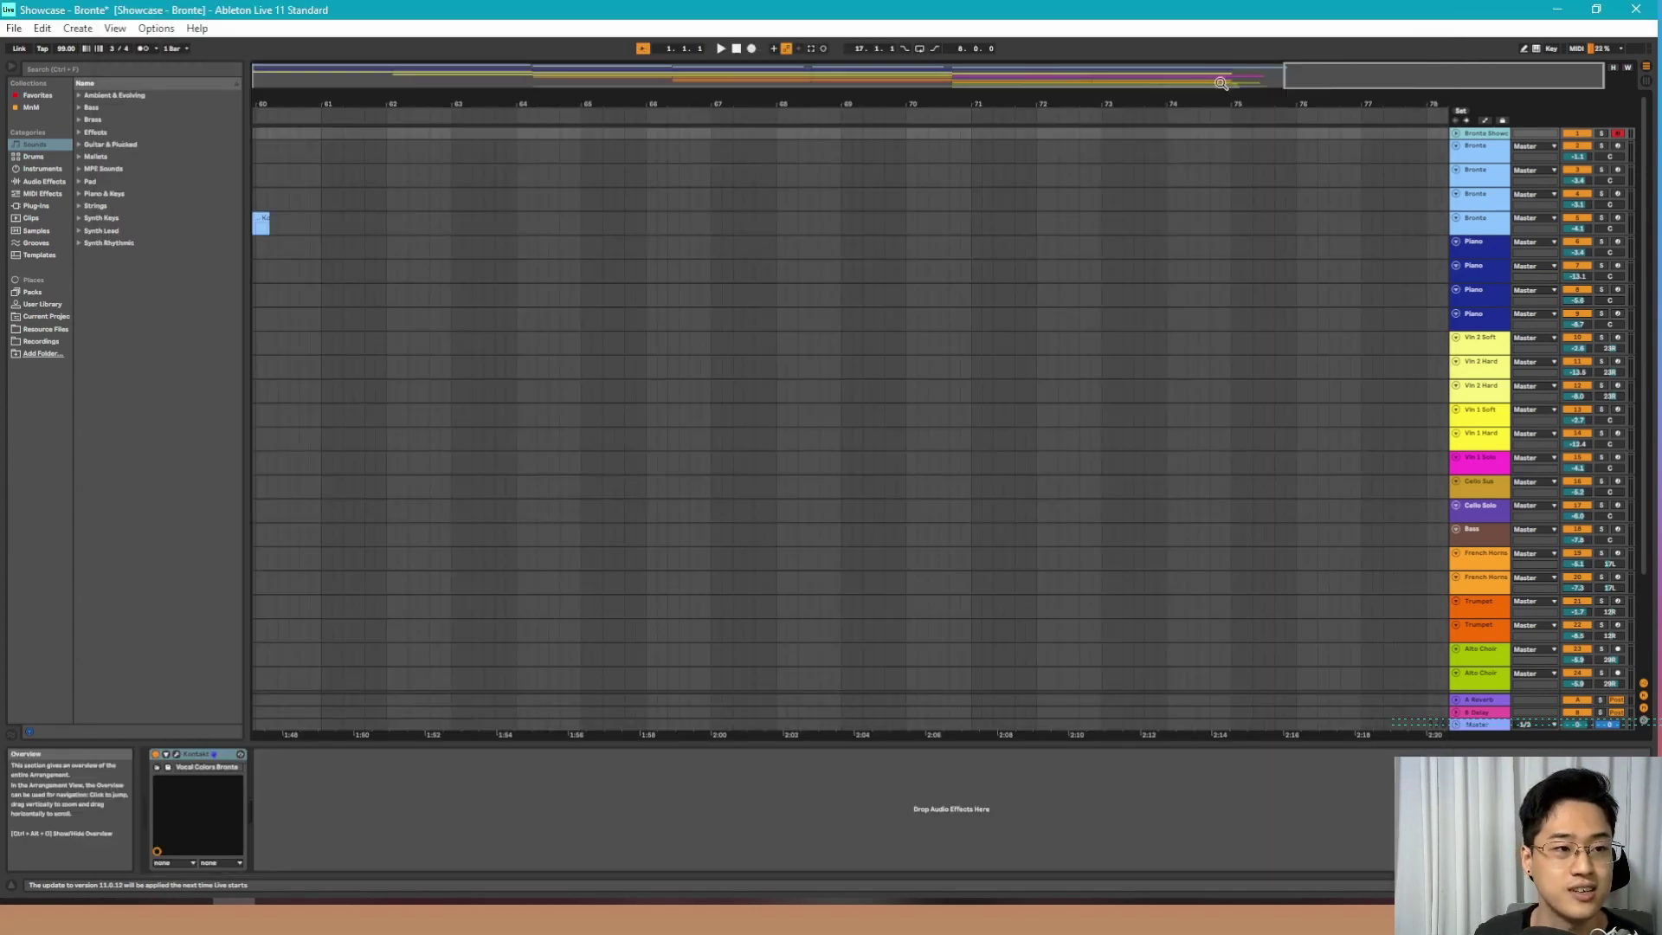
left_click_drag(1221, 83, 415, 134)
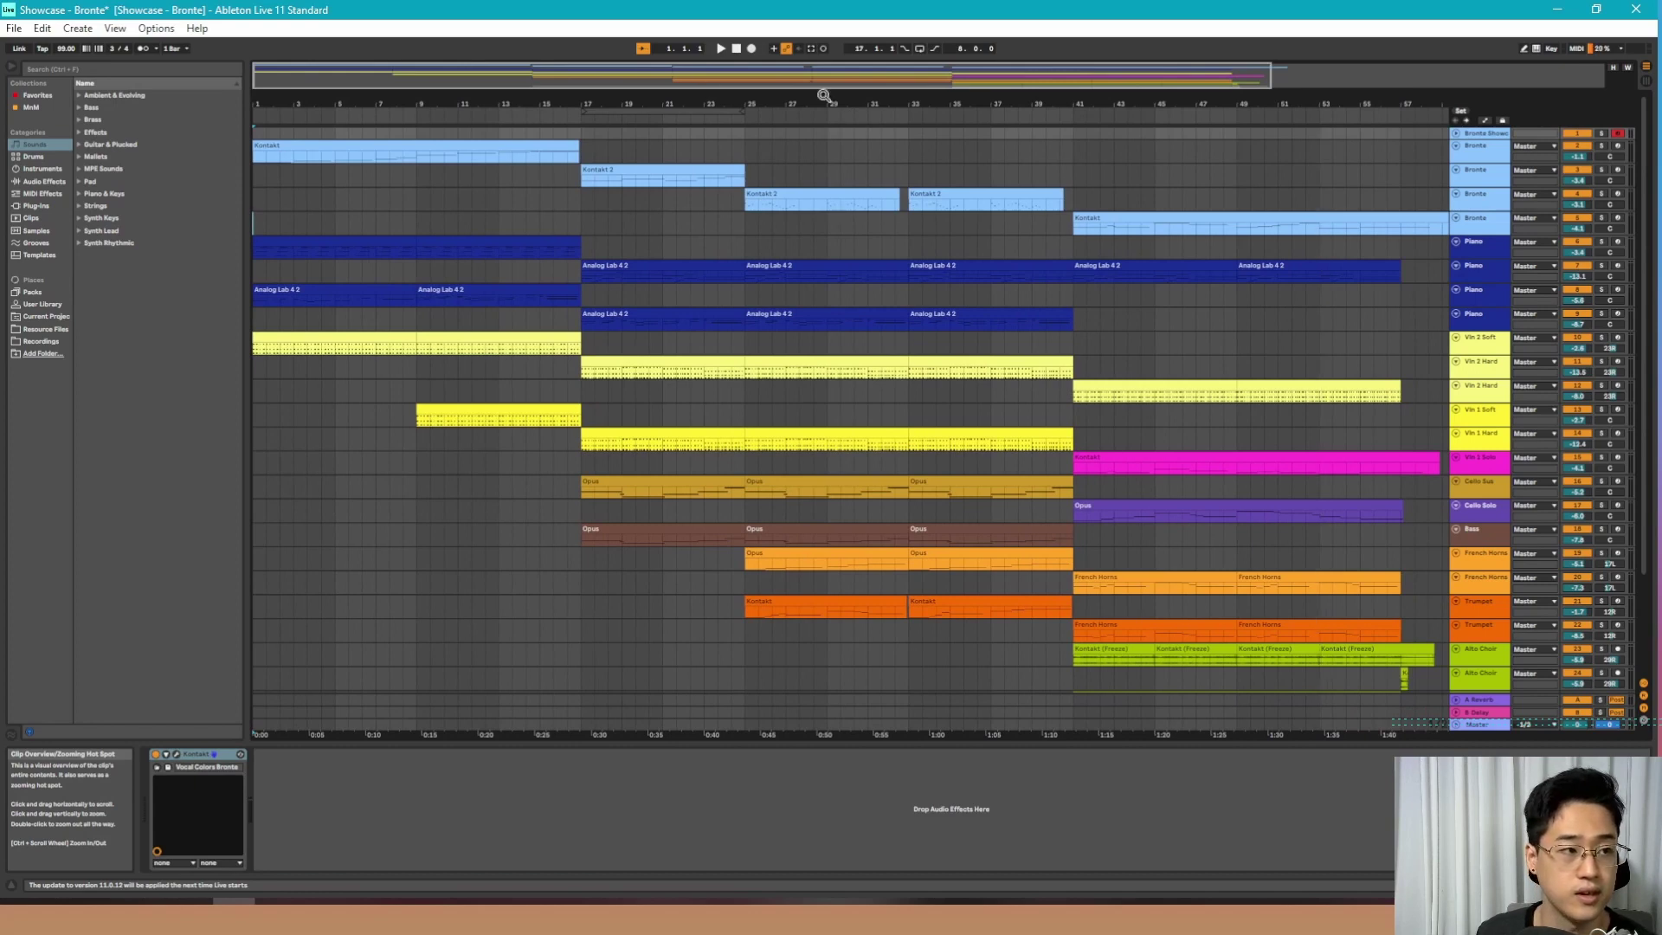